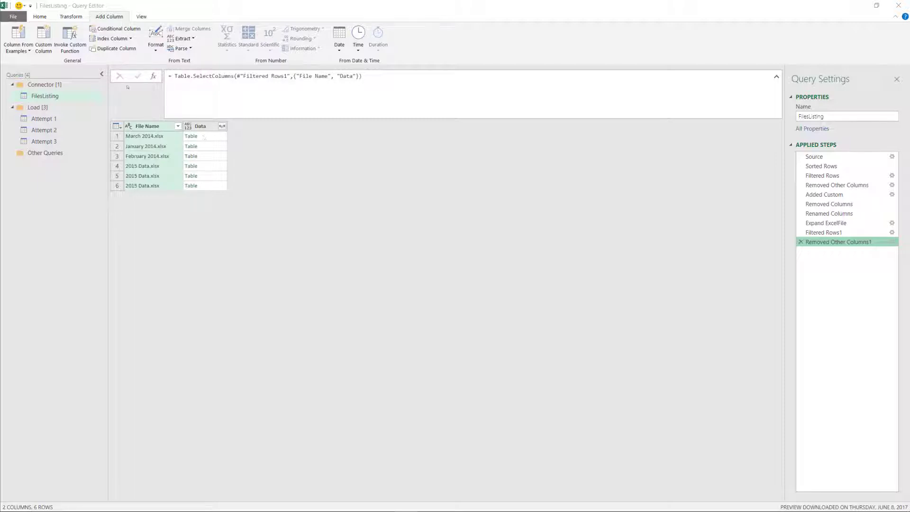
Preview the March 2014.xlsx table in the Data column and look at the columns available for expansion
{"action": "left_click", "coordinate": [205, 137]}
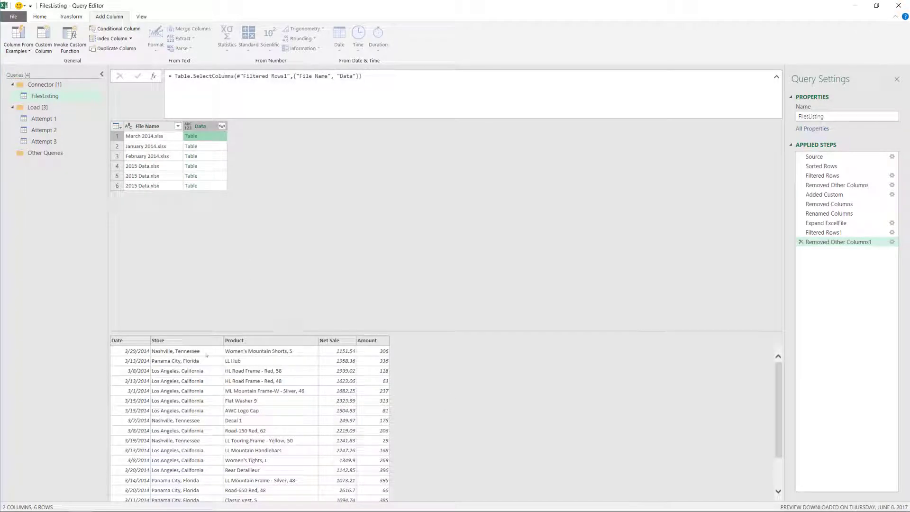
{"action": "left_click", "coordinate": [150, 137]}
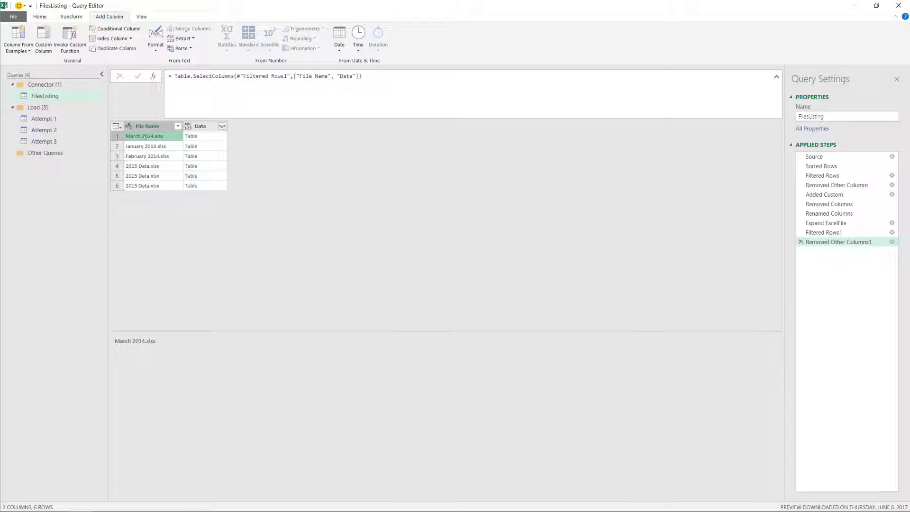
{"action": "left_click", "coordinate": [200, 136]}
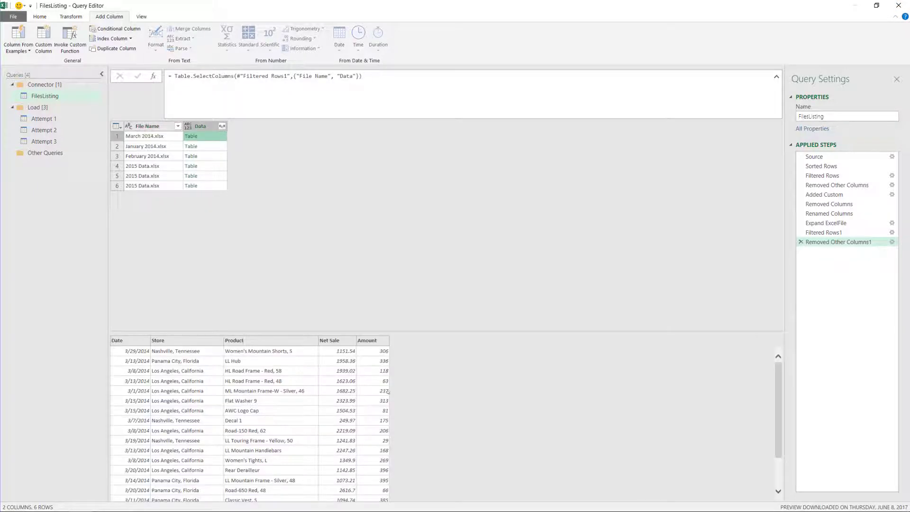
{"action": "left_click", "coordinate": [216, 126]}
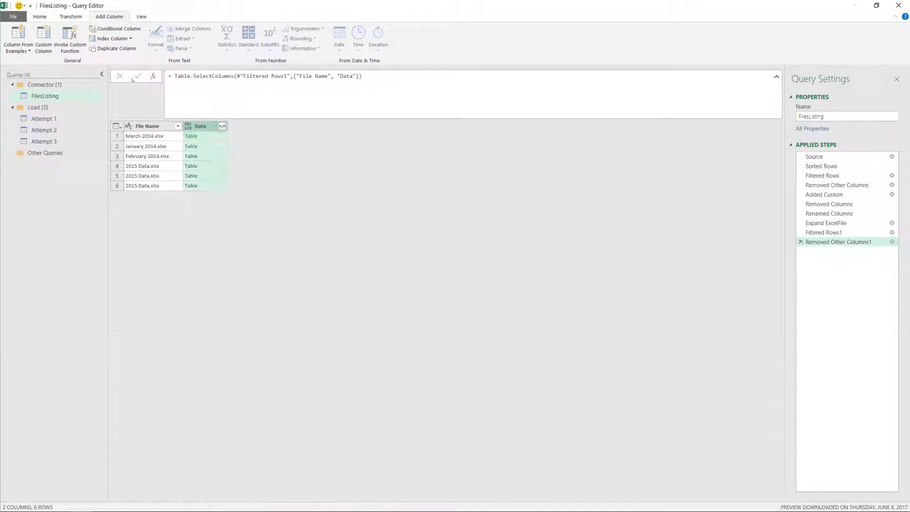
{"action": "left_click", "coordinate": [221, 126]}
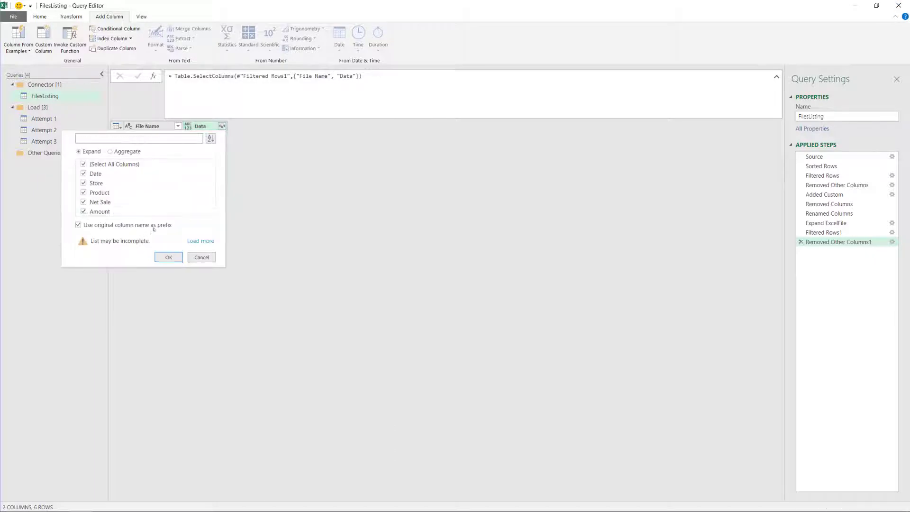
{"action": "left_click", "coordinate": [300, 174]}
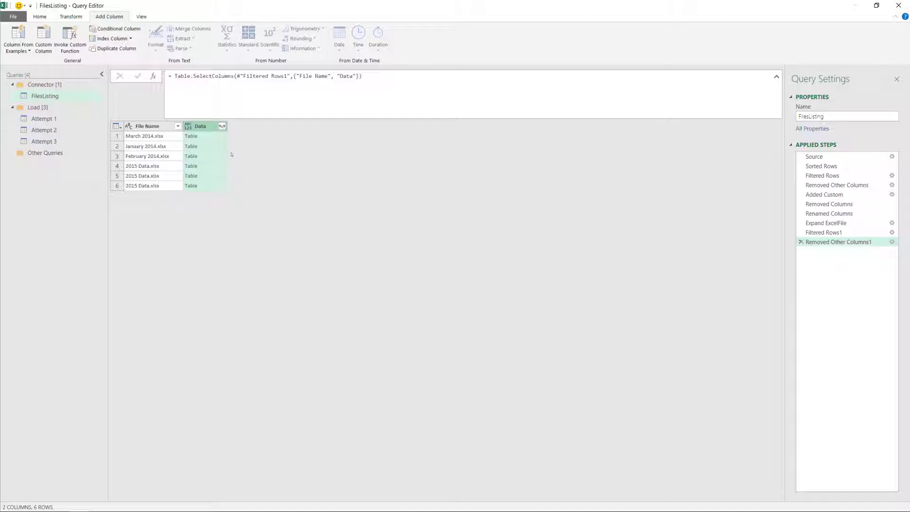
Drill down into the Data column to get a list of its tables
{"action": "left_click", "coordinate": [211, 137]}
{"action": "left_click", "coordinate": [209, 127]}
{"action": "right_click", "coordinate": [204, 128]}
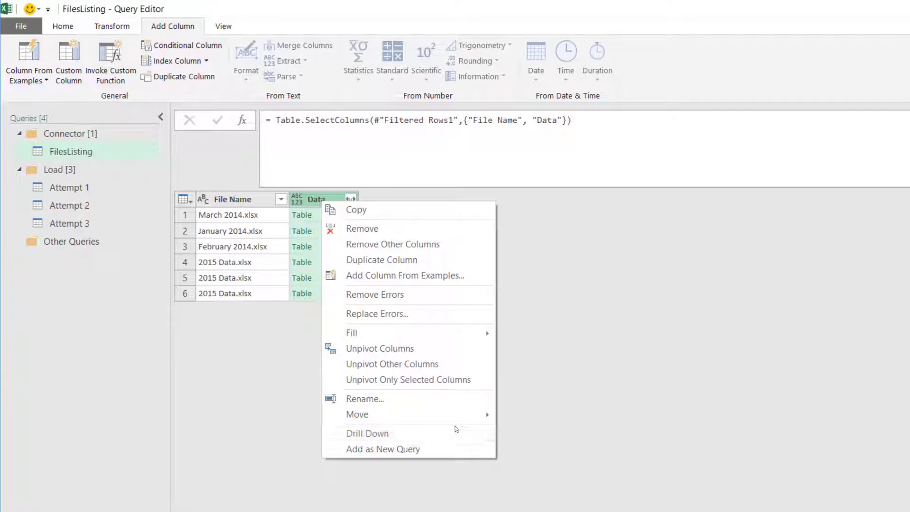
{"action": "left_click", "coordinate": [368, 433]}
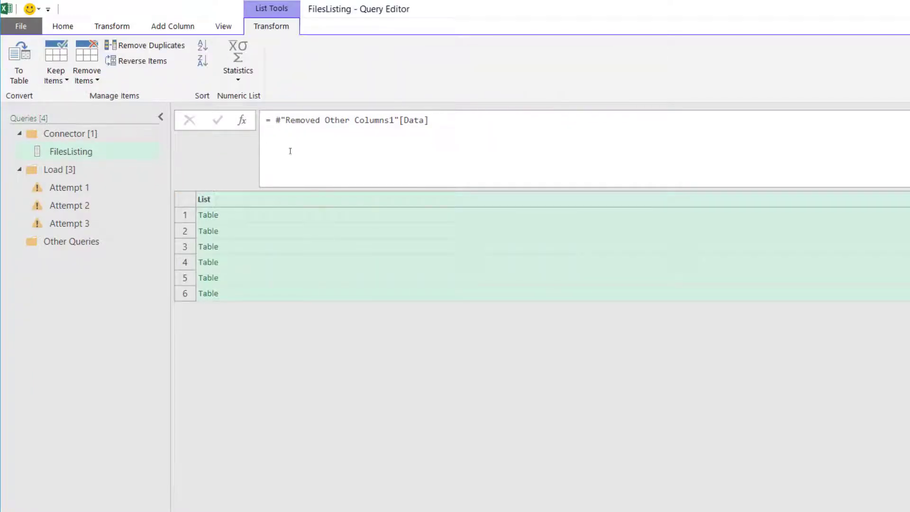
Wrap the list reference in Table.Combine so the formula reads = Table.Combine ( #"Removed Other Columns1"[Data])
{"action": "left_click", "coordinate": [273, 121]}
{"action": "type", "text": "Table."}
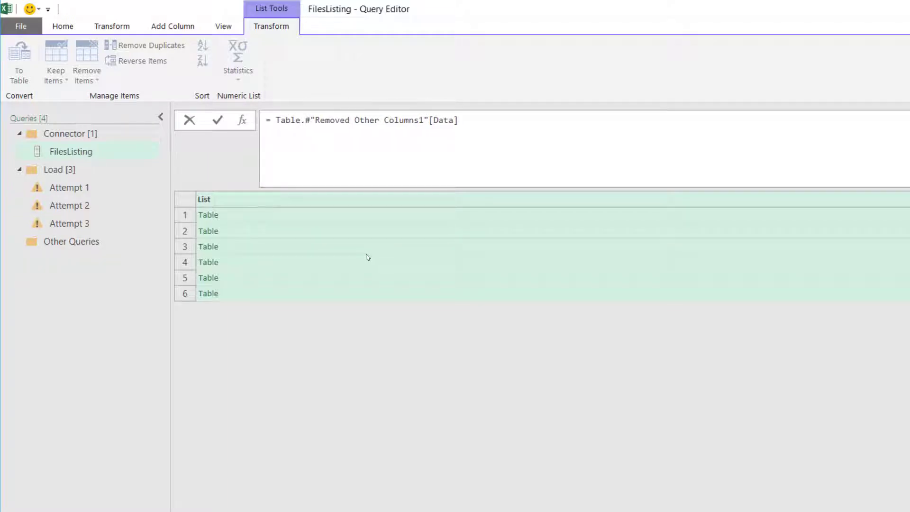
{"action": "type", "text": "Combine ("}
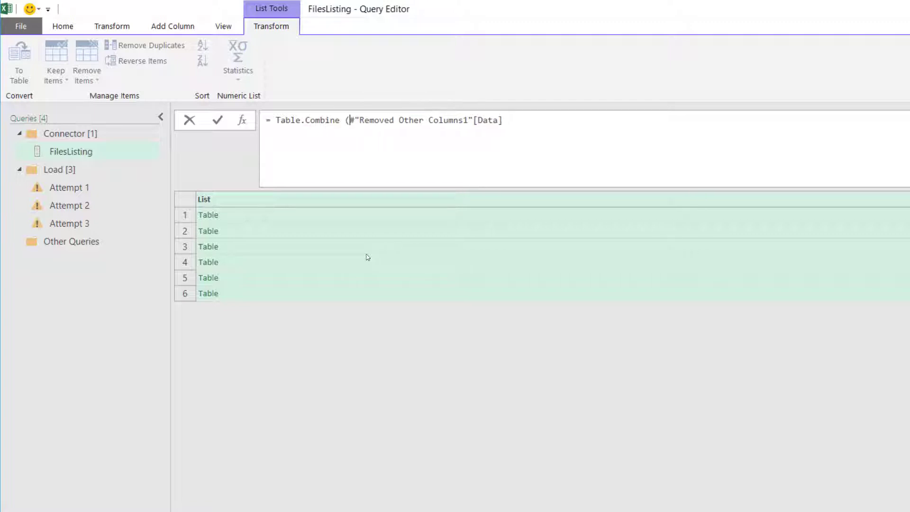
{"action": "key", "text": "Right"}
{"action": "key", "text": "Right"}
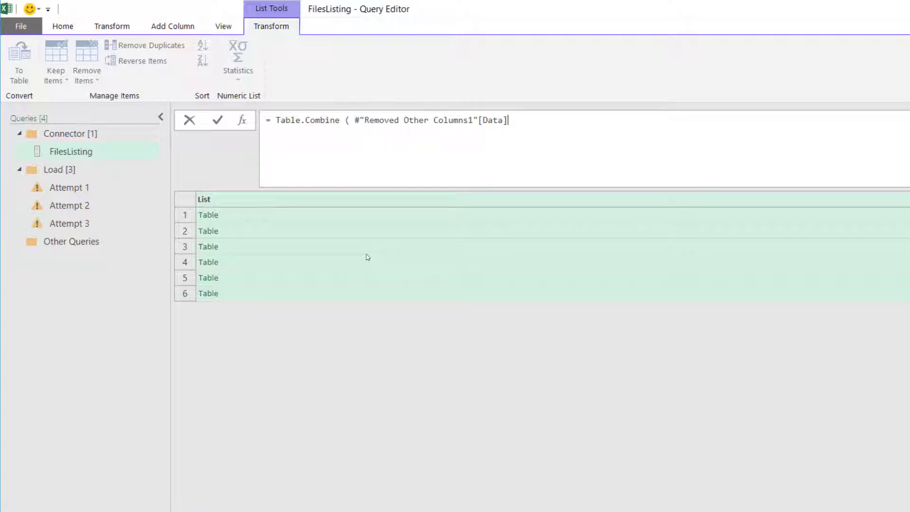
{"action": "type", "text": ")"}
{"action": "key", "text": "Return"}
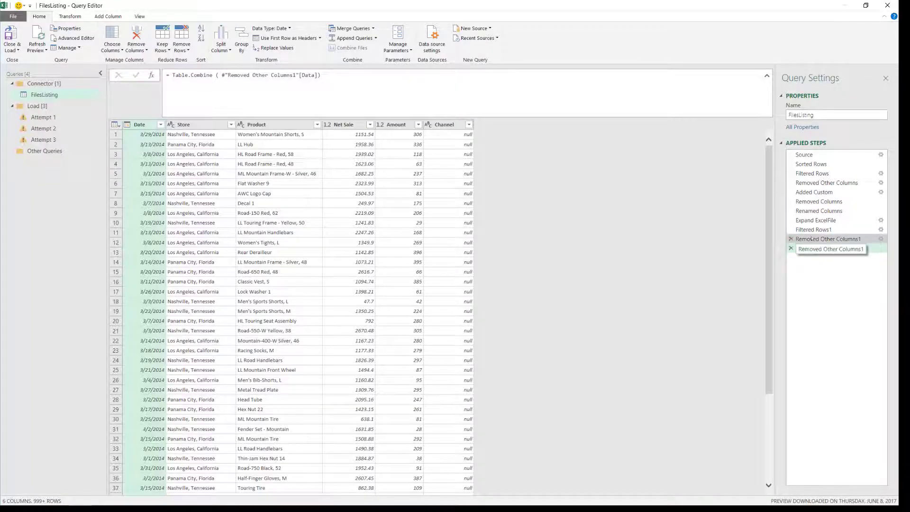
Check the first row's File Name and Data values in the Removed Other Columns1 step, and delete the Data step
{"action": "left_click", "coordinate": [811, 238]}
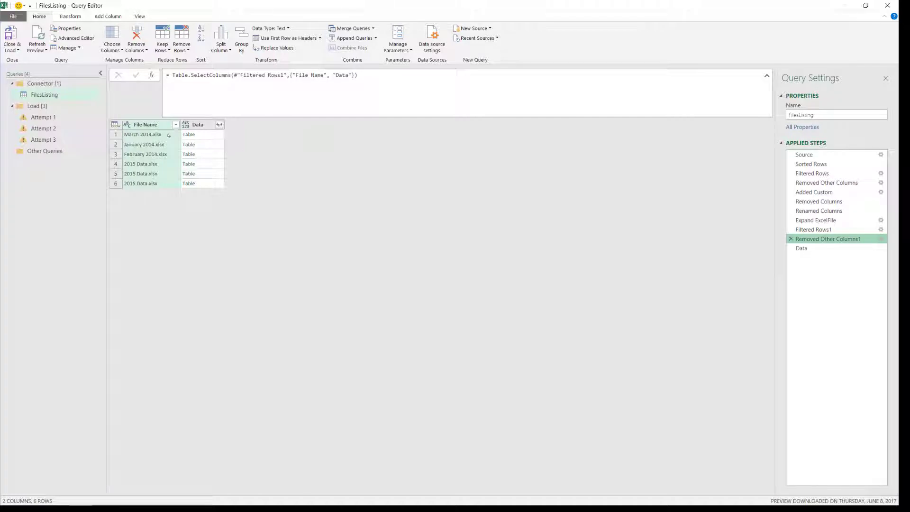
{"action": "left_click", "coordinate": [148, 134]}
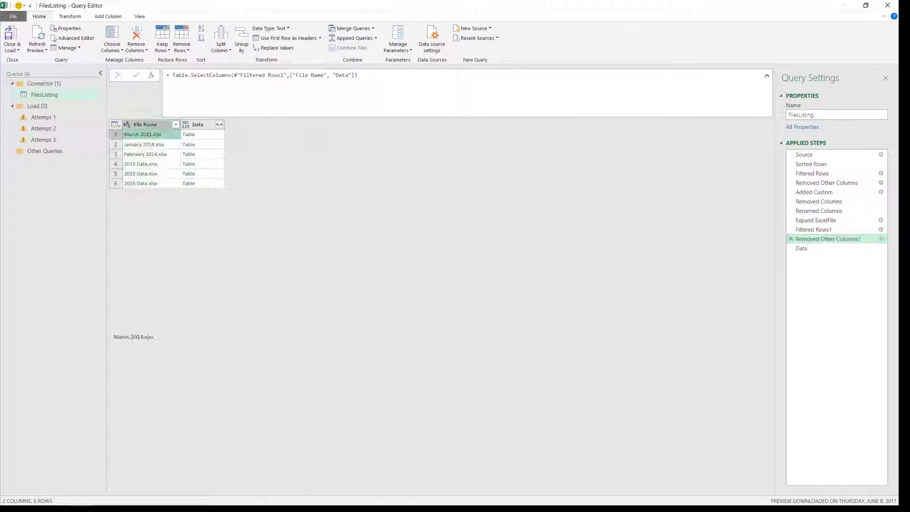
{"action": "key", "text": "Right"}
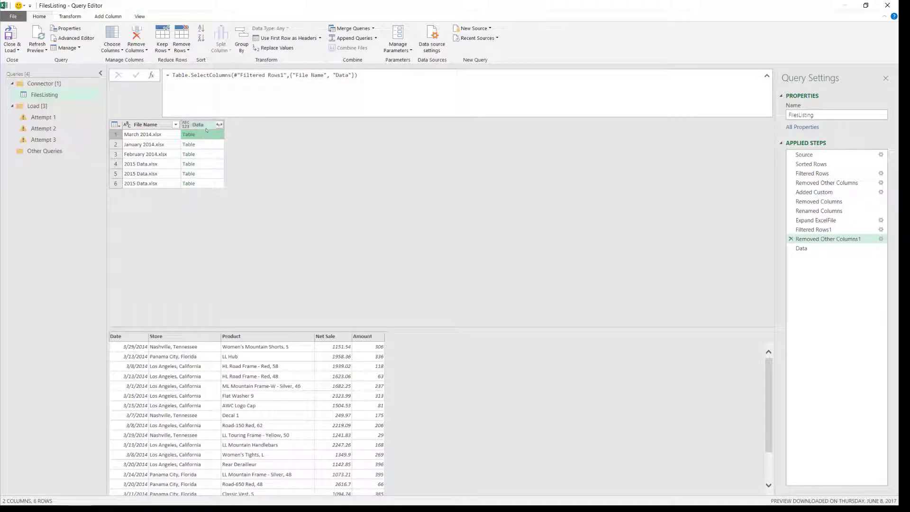
{"action": "left_click", "coordinate": [796, 248]}
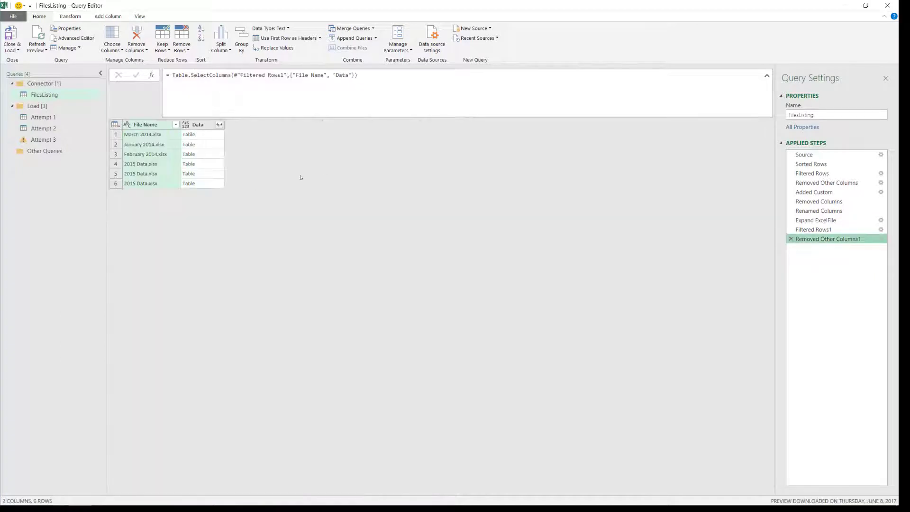
Add a custom column named Custom with the formula =[File Name]
{"action": "left_click", "coordinate": [109, 17]}
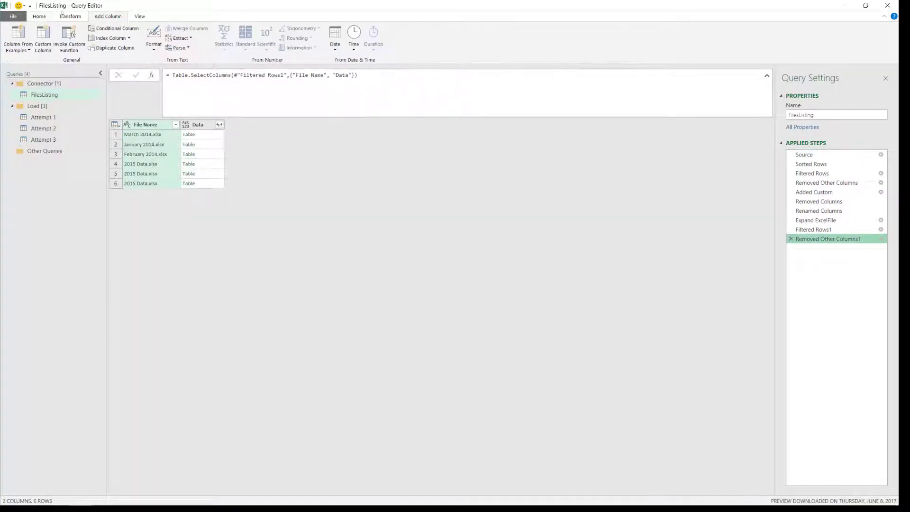
{"action": "left_click", "coordinate": [42, 39]}
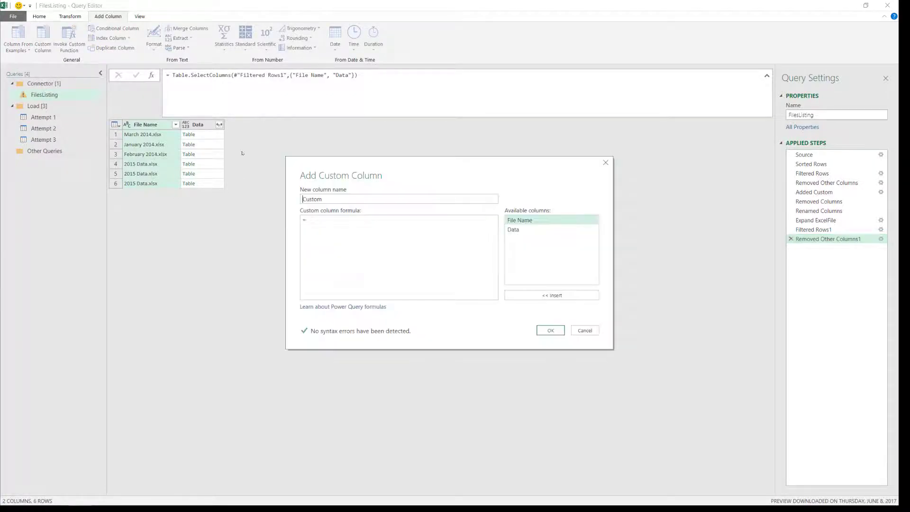
{"action": "left_click", "coordinate": [351, 237]}
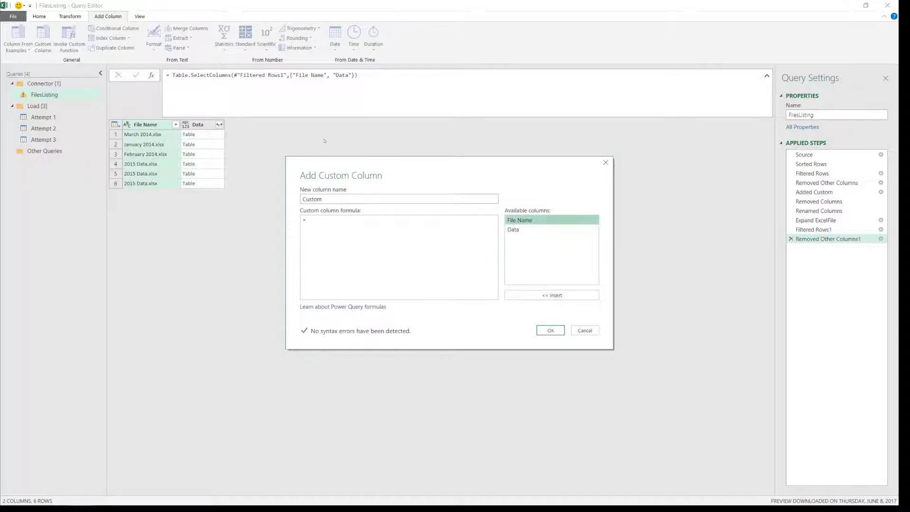
{"action": "double_click", "coordinate": [520, 219]}
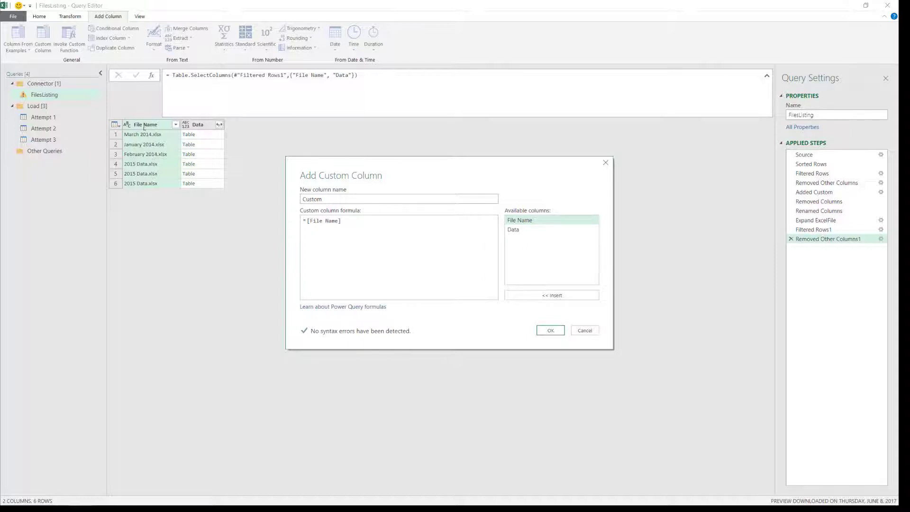
{"action": "left_click", "coordinate": [550, 330]}
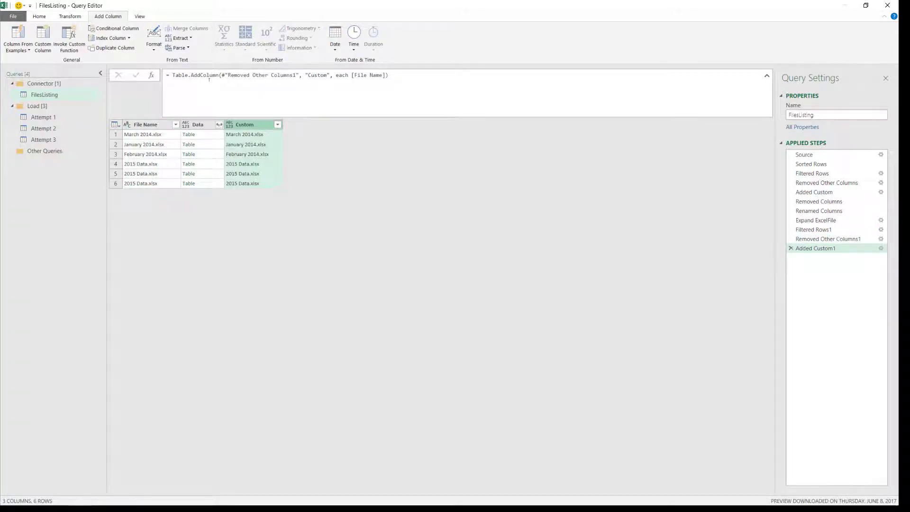
Copy the generated Table.AddColumn formula and paste it over [File Name] in the custom column's own formula
{"action": "left_click_drag", "start_coordinate": [173, 75], "coordinate": [406, 90]}
{"action": "key", "text": "ctrl+c"}
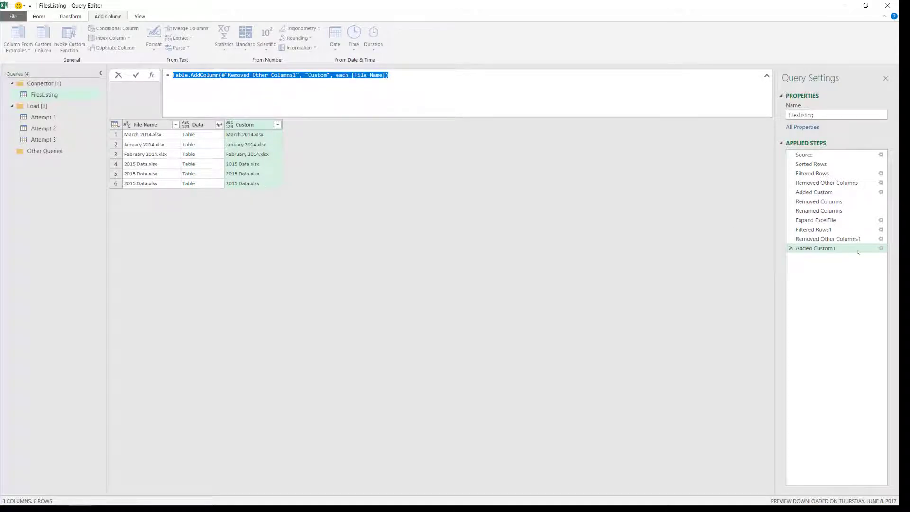
{"action": "left_click", "coordinate": [880, 248]}
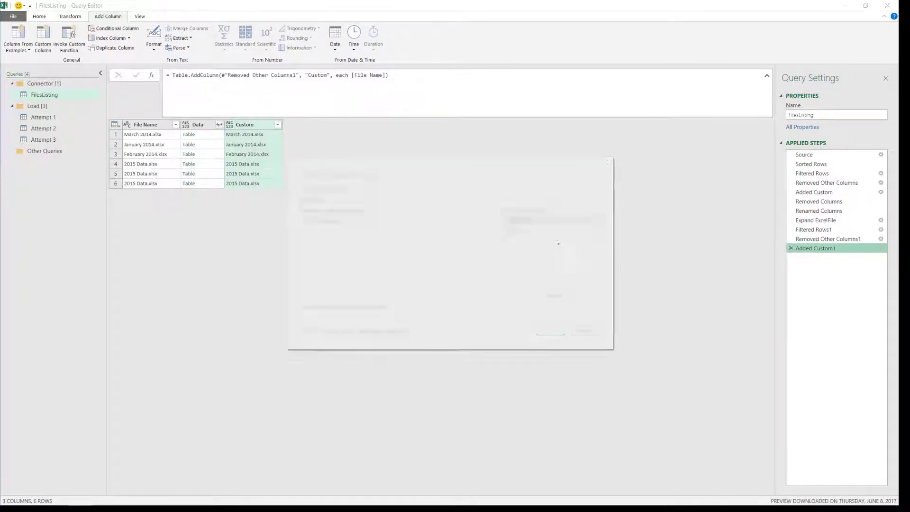
{"action": "left_click_drag", "start_coordinate": [341, 221], "coordinate": [291, 225]}
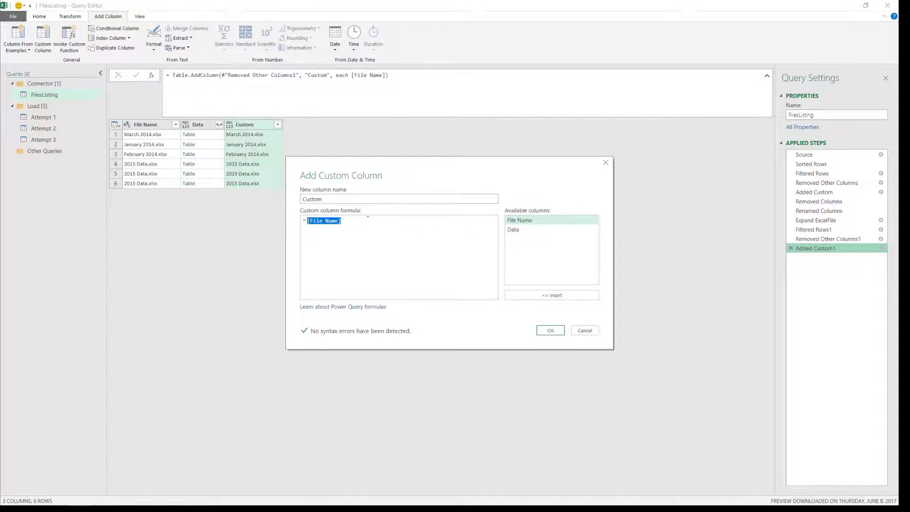
{"action": "key", "text": "ctrl+v"}
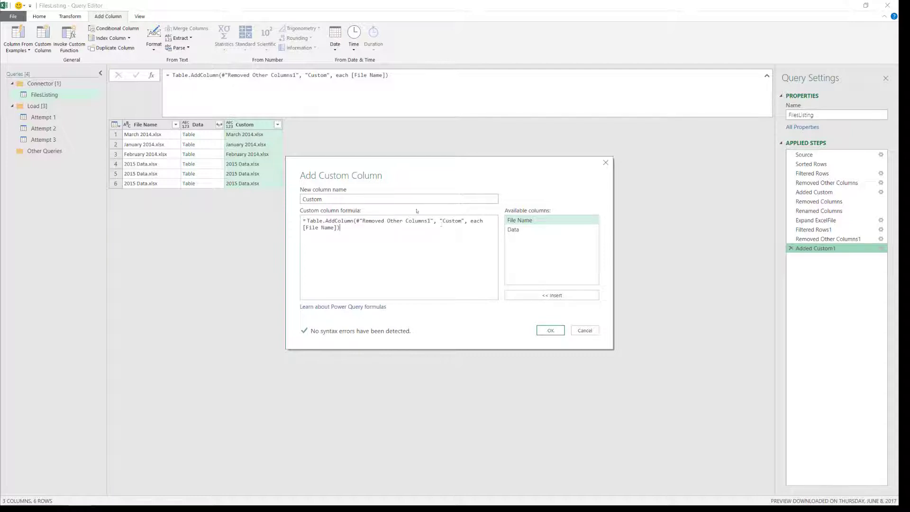
Change the new column name inside the pasted Table.AddColumn formula to "File Name"
{"action": "double_click", "coordinate": [453, 220]}
{"action": "type", "text": "File Na"}
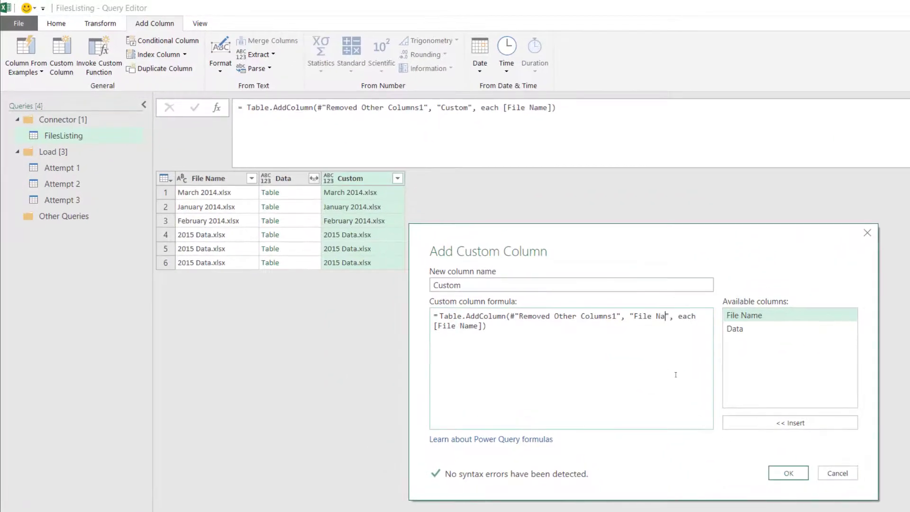
{"action": "type", "text": "me"}
Replace #"Removed Other Columns1" with [Data] in the inner Table.AddColumn formula and apply the custom column
{"action": "key", "text": "Left"}
{"action": "key", "text": "Left"}
{"action": "key", "text": "Left"}
{"action": "key", "text": "Left"}
{"action": "key", "text": "Left"}
{"action": "key", "text": "Left"}
{"action": "key", "text": "Left"}
{"action": "key", "text": "Left"}
{"action": "key", "text": "Left"}
{"action": "key", "text": "Left"}
{"action": "key", "text": "Left"}
{"action": "key", "text": "Left"}
{"action": "key", "text": "Left"}
{"action": "key", "text": "Left"}
{"action": "key", "text": "Left"}
{"action": "key", "text": "Left"}
{"action": "key", "text": "Left"}
{"action": "key", "text": "Left"}
{"action": "key", "text": "Left"}
{"action": "key", "text": "Left"}
{"action": "key", "text": "Left"}
{"action": "key", "text": "Left"}
{"action": "key", "text": "Left"}
{"action": "key", "text": "Home"}
{"action": "key", "text": "Right"}
{"action": "key", "text": "Right"}
{"action": "key", "text": "Right"}
{"action": "key", "text": "Right"}
{"action": "key", "text": "Right"}
{"action": "key", "text": "Right"}
{"action": "key", "text": "Right"}
{"action": "key", "text": "Right"}
{"action": "key", "text": "Right"}
{"action": "key", "text": "Right"}
{"action": "key", "text": "Right"}
{"action": "key", "text": "Right"}
{"action": "key", "text": "Right"}
{"action": "key", "text": "Right"}
{"action": "key", "text": "Right"}
{"action": "key", "text": "Right"}
{"action": "key", "text": "Right"}
{"action": "key", "text": "Left"}
{"action": "key", "text": "shift+Right"}
{"action": "key", "text": "shift+Right"}
{"action": "key", "text": "shift+Right"}
{"action": "key", "text": "shift+Right"}
{"action": "key", "text": "shift+Right"}
{"action": "key", "text": "shift+Right"}
{"action": "key", "text": "shift+Right"}
{"action": "key", "text": "shift+Right"}
{"action": "key", "text": "shift+Right"}
{"action": "key", "text": "shift+Right"}
{"action": "key", "text": "shift+Right"}
{"action": "key", "text": "shift+Right"}
{"action": "key", "text": "shift+Right"}
{"action": "key", "text": "shift+Right"}
{"action": "key", "text": "shift+Right"}
{"action": "key", "text": "shift+Right"}
{"action": "key", "text": "shift+Right"}
{"action": "key", "text": "shift+Right"}
{"action": "key", "text": "shift+Right"}
{"action": "key", "text": "shift+Right"}
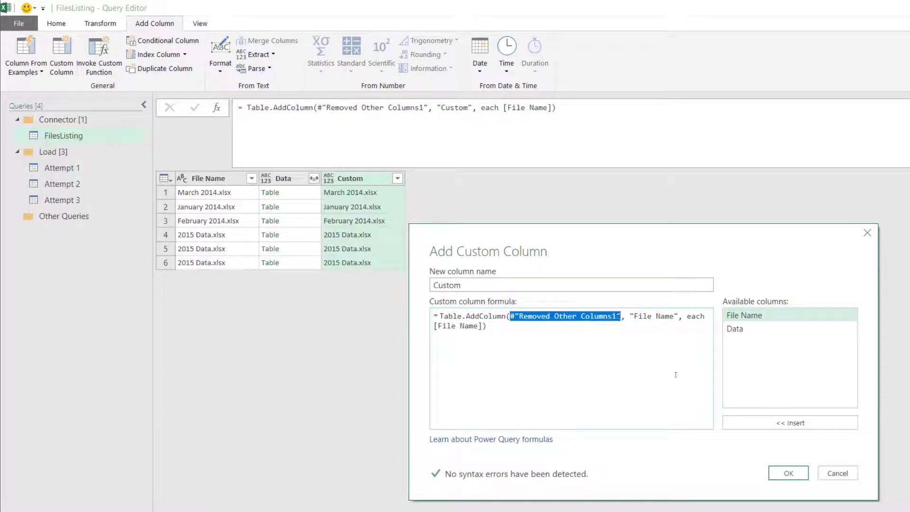
{"action": "key", "text": "Delete"}
{"action": "double_click", "coordinate": [734, 328]}
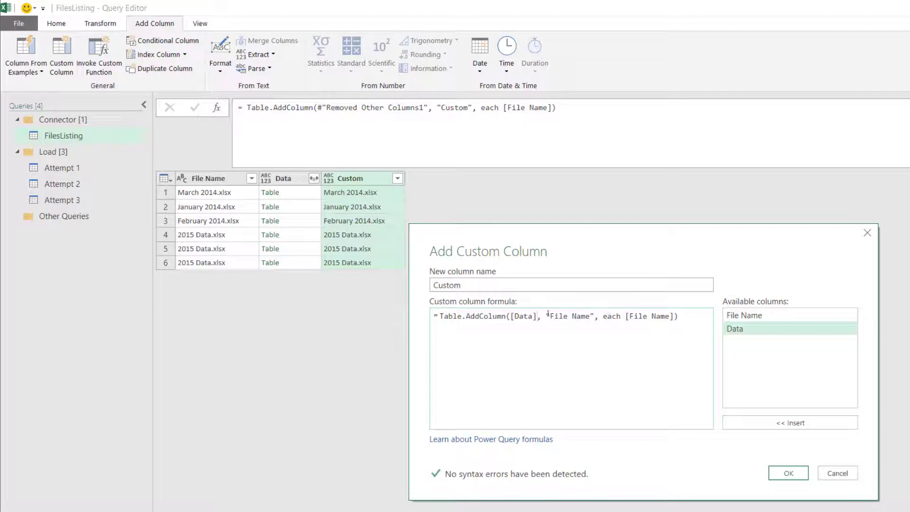
{"action": "left_click_drag", "start_coordinate": [602, 316], "coordinate": [678, 316]}
{"action": "left_click", "coordinate": [679, 316]}
{"action": "left_click", "coordinate": [786, 478]}
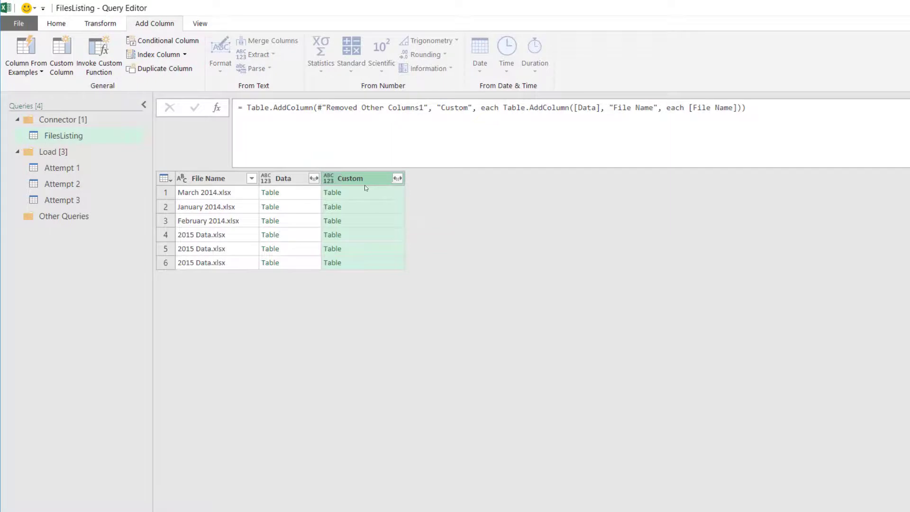
Preview the first table in the Custom column with an enlarged preview area, and drill into that table
{"action": "left_click", "coordinate": [355, 188]}
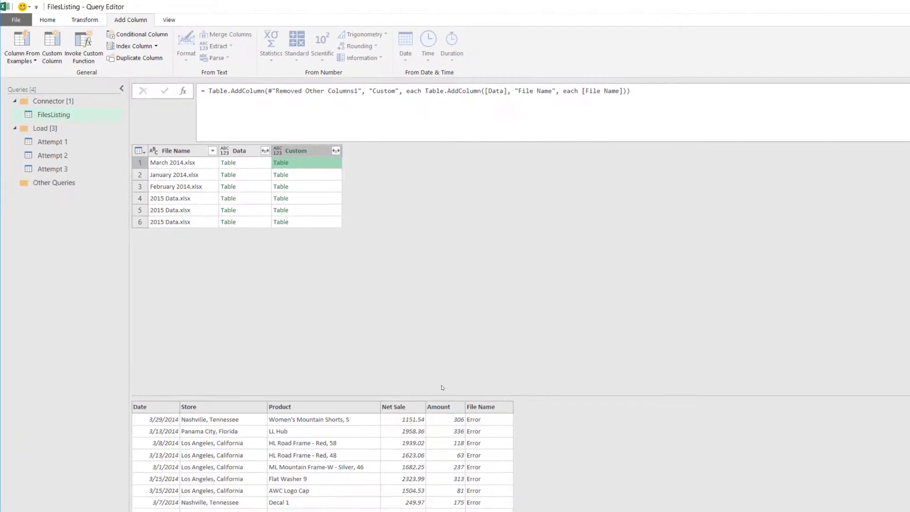
{"action": "left_click_drag", "start_coordinate": [450, 396], "coordinate": [449, 339]}
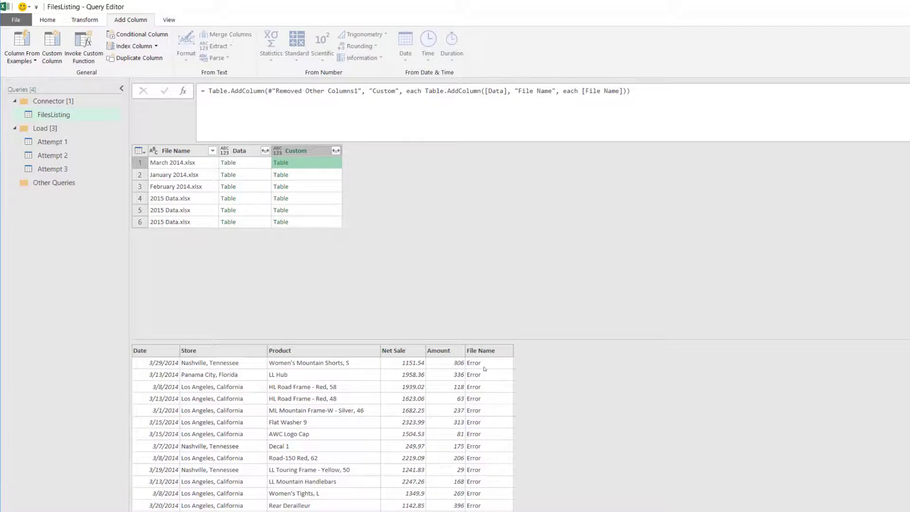
{"action": "left_click", "coordinate": [324, 167]}
{"action": "left_click", "coordinate": [277, 166]}
{"action": "left_click", "coordinate": [289, 166]}
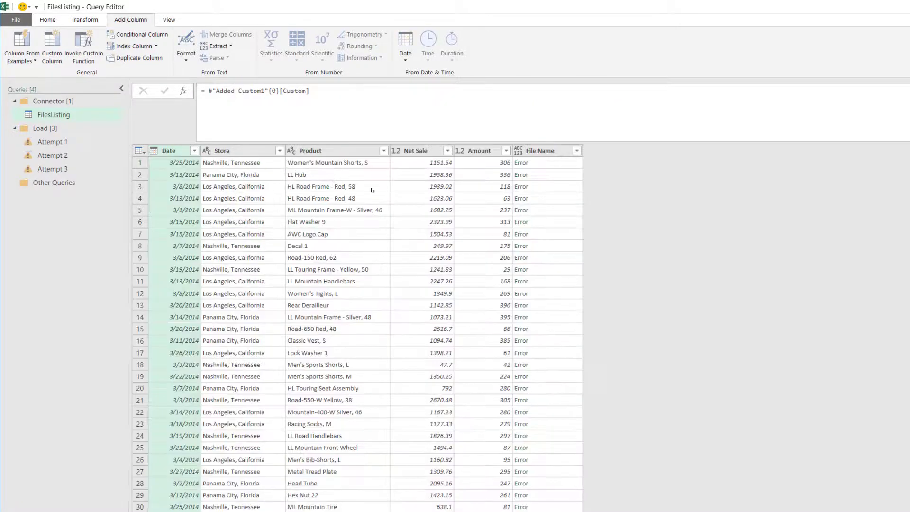
Examine the error details of the first row's File Name value in the drilled-in table
{"action": "left_click", "coordinate": [543, 164]}
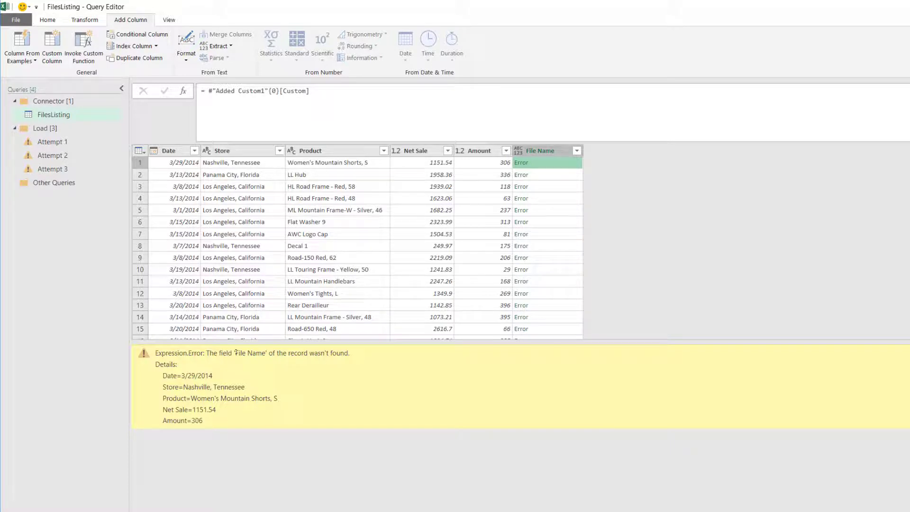
{"action": "left_click_drag", "start_coordinate": [236, 352], "coordinate": [269, 353]}
{"action": "left_click", "coordinate": [238, 356]}
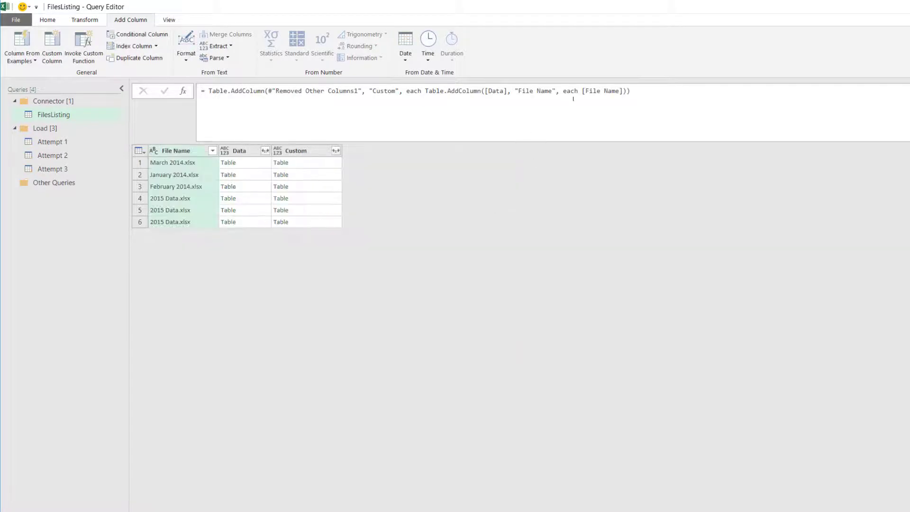
Replace the inner "each" with "() =>" in the custom column formula, apply it, and preview the first table in the Custom column
{"action": "left_click", "coordinate": [573, 99]}
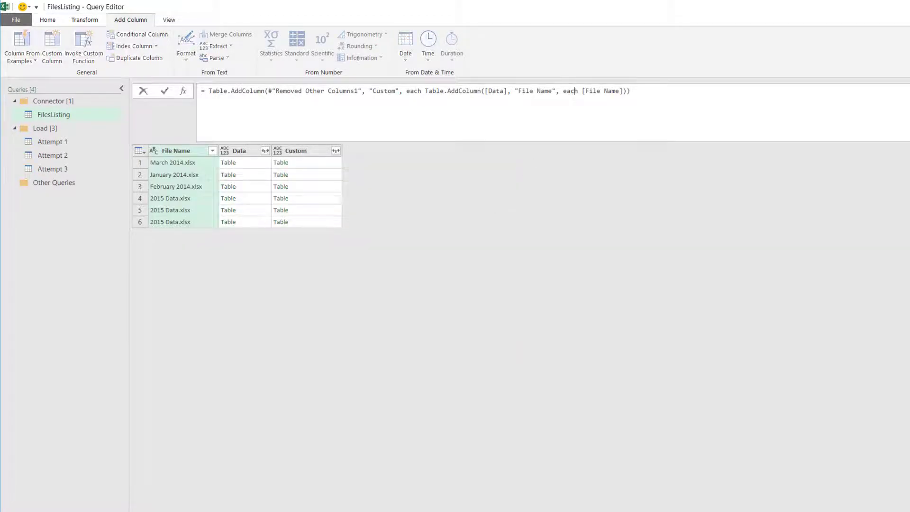
{"action": "double_click", "coordinate": [571, 91]}
{"action": "left_click_drag", "start_coordinate": [513, 91], "coordinate": [623, 91]}
{"action": "left_click", "coordinate": [564, 91]}
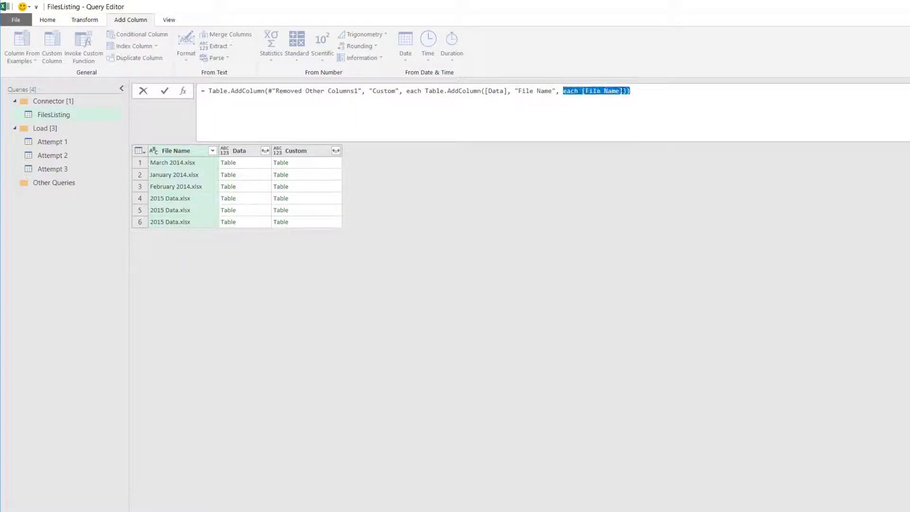
{"action": "left_click", "coordinate": [576, 94]}
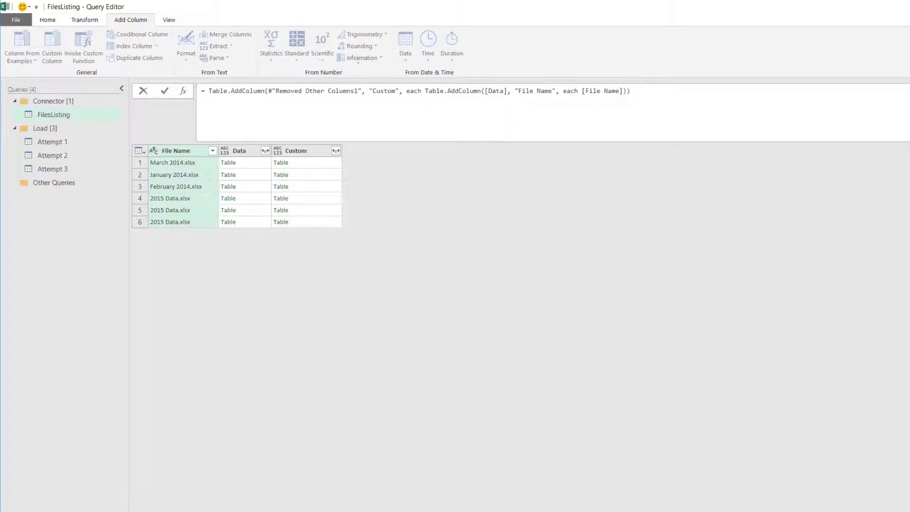
{"action": "left_click_drag", "start_coordinate": [563, 91], "coordinate": [577, 91]}
{"action": "type", "text": "()=>"}
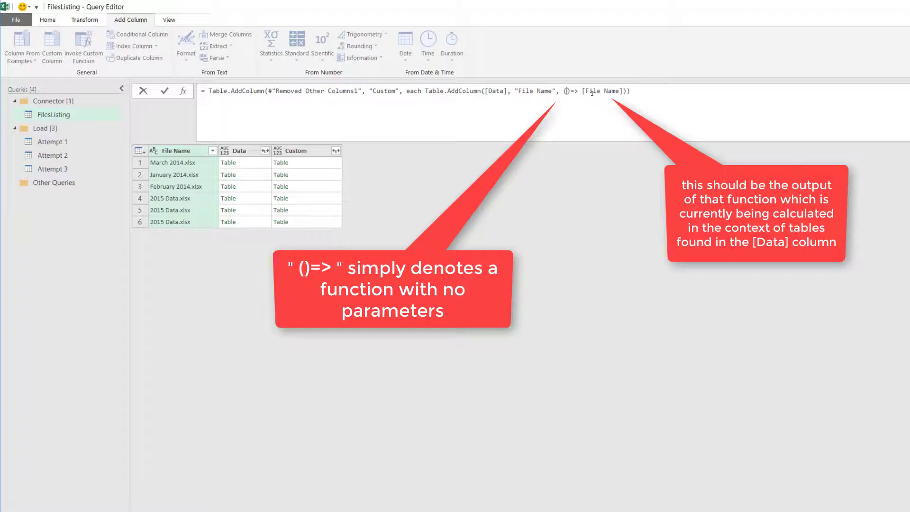
{"action": "key", "text": "Right"}
{"action": "key", "text": "shift+Right"}
{"action": "key", "text": "shift+Right"}
{"action": "key", "text": "shift+Right"}
{"action": "key", "text": "Left"}
{"action": "key", "text": "shift+Right"}
{"action": "key", "text": "shift+Right"}
{"action": "key", "text": "shift+Right"}
{"action": "key", "text": "Right"}
{"action": "key", "text": "Right"}
{"action": "key", "text": "Right"}
{"action": "key", "text": "Right"}
{"action": "key", "text": "Right"}
{"action": "key", "text": "Escape"}
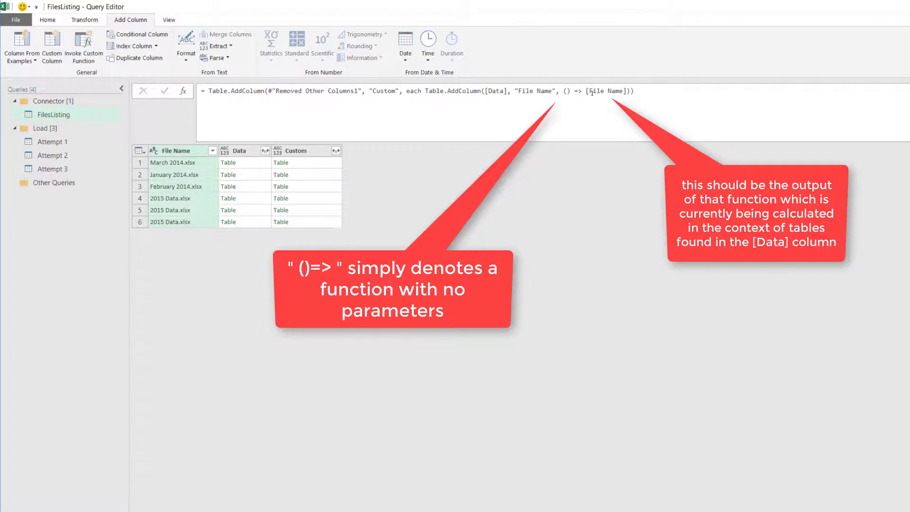
{"action": "left_click", "coordinate": [303, 162]}
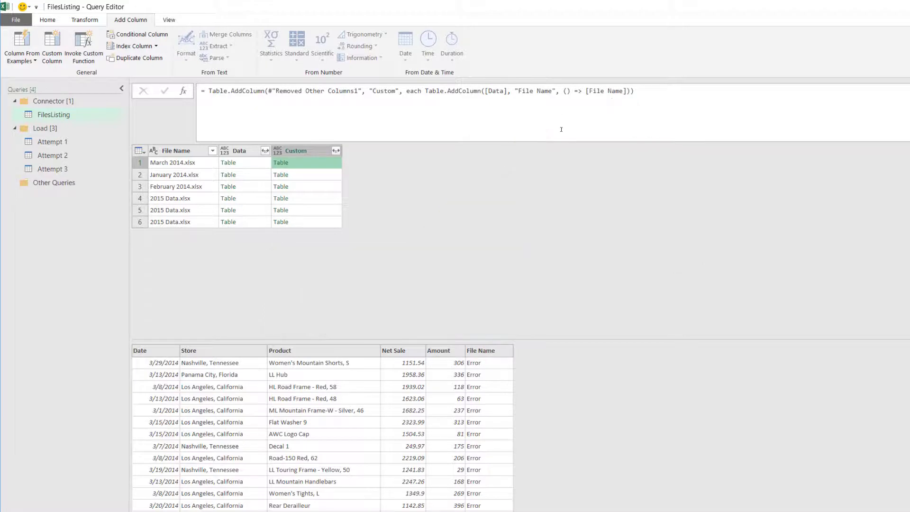
Add the parameter r to the inner function so it reads (r) => [File Name], apply it, and preview the first Custom table
{"action": "left_click", "coordinate": [565, 93]}
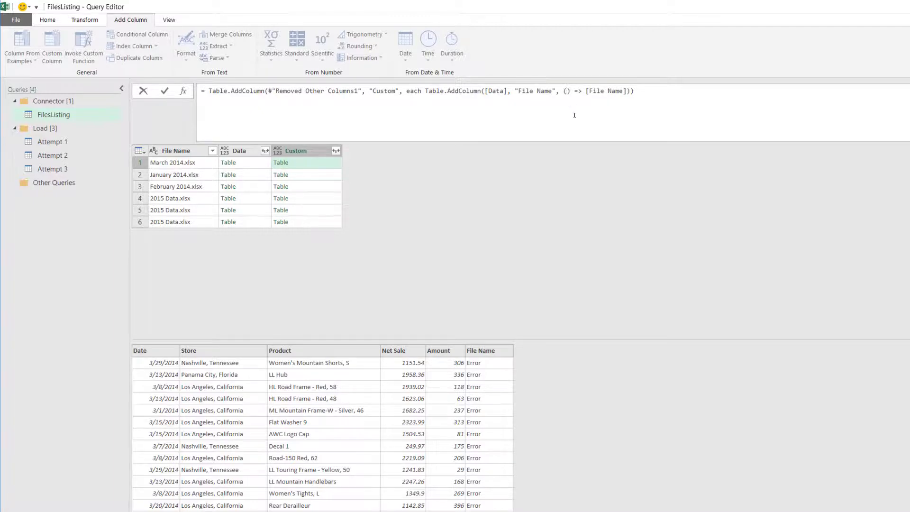
{"action": "type", "text": "r"}
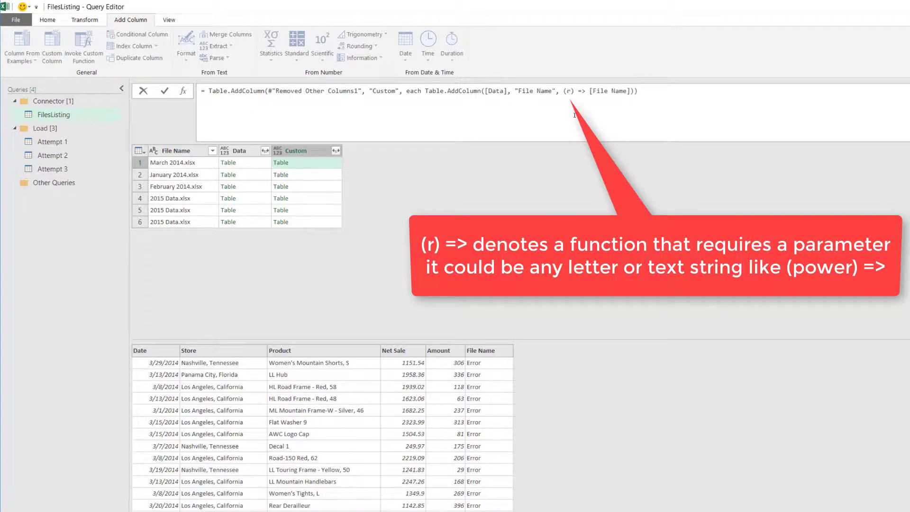
{"action": "key", "text": "BackSpace"}
{"action": "type", "text": "R"}
{"action": "left_click", "coordinate": [217, 171]}
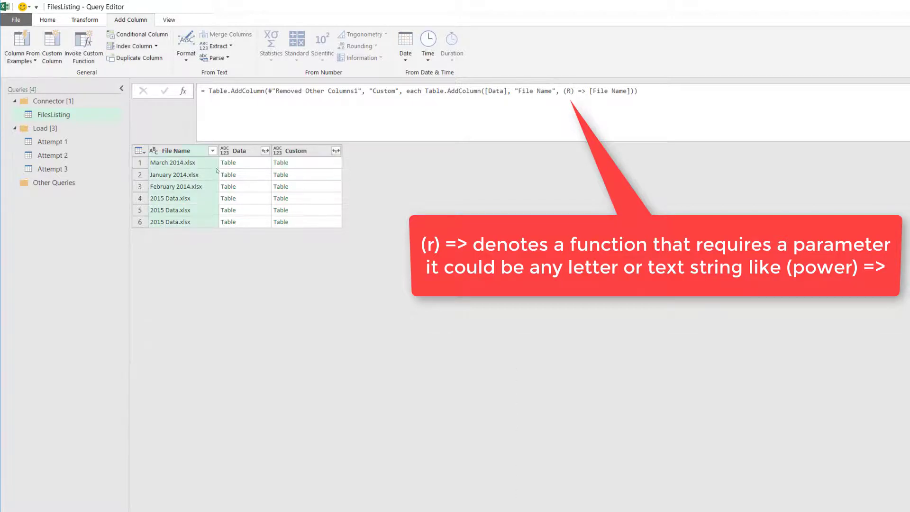
{"action": "left_click", "coordinate": [307, 163]}
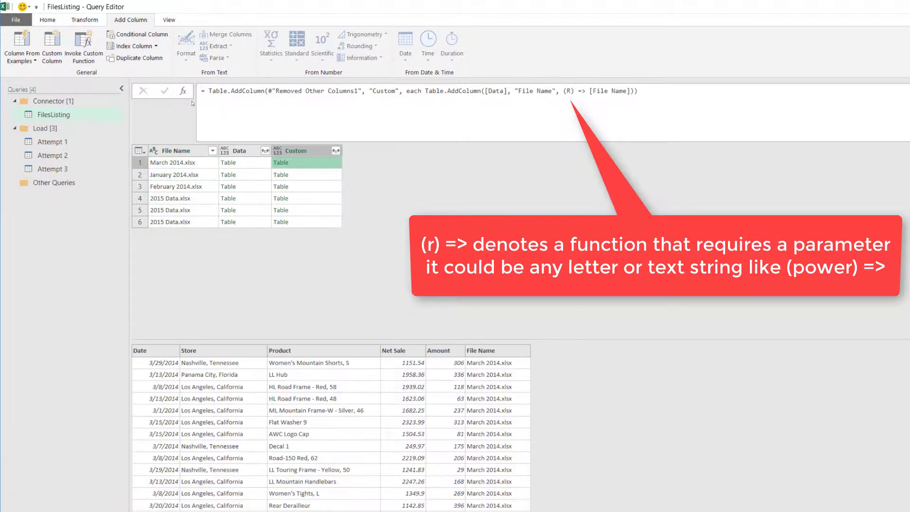
{"action": "left_click", "coordinate": [570, 90]}
{"action": "key", "text": "BackSpace"}
{"action": "type", "text": "r"}
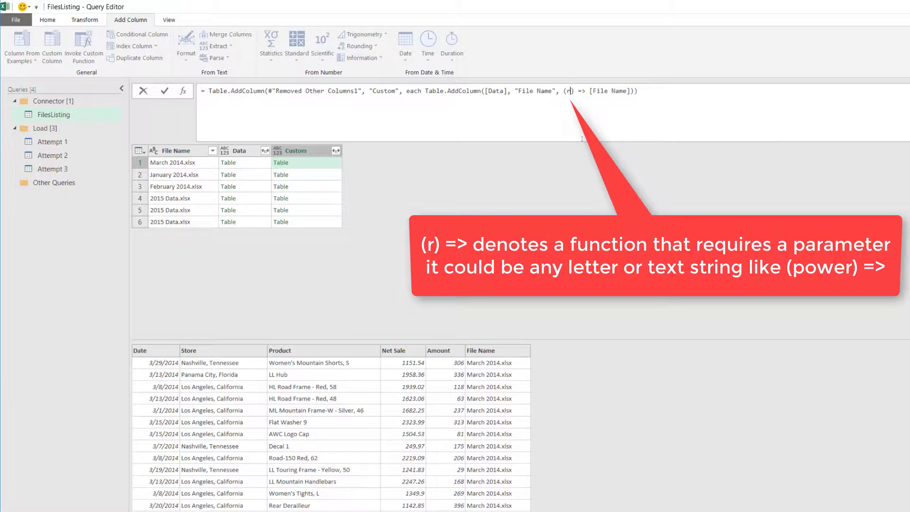
{"action": "key", "text": "Return"}
{"action": "left_click", "coordinate": [298, 163]}
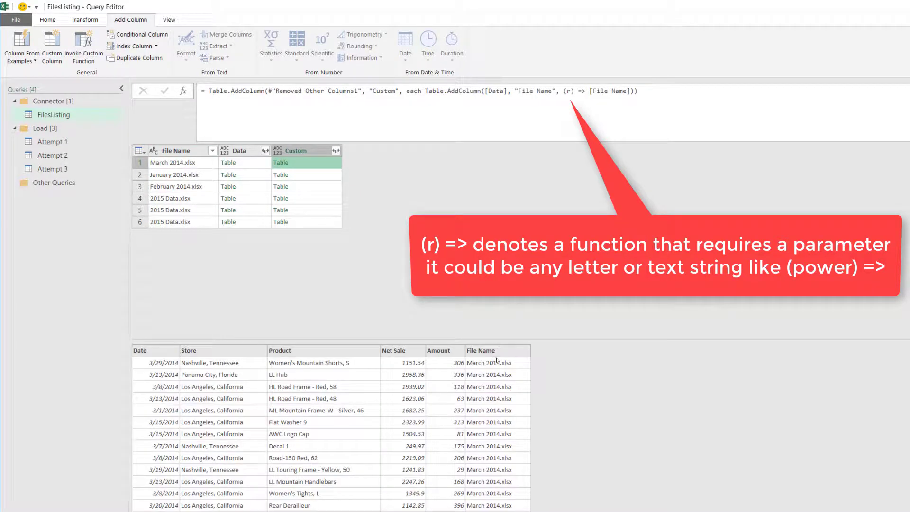
{"action": "double_click", "coordinate": [571, 91]}
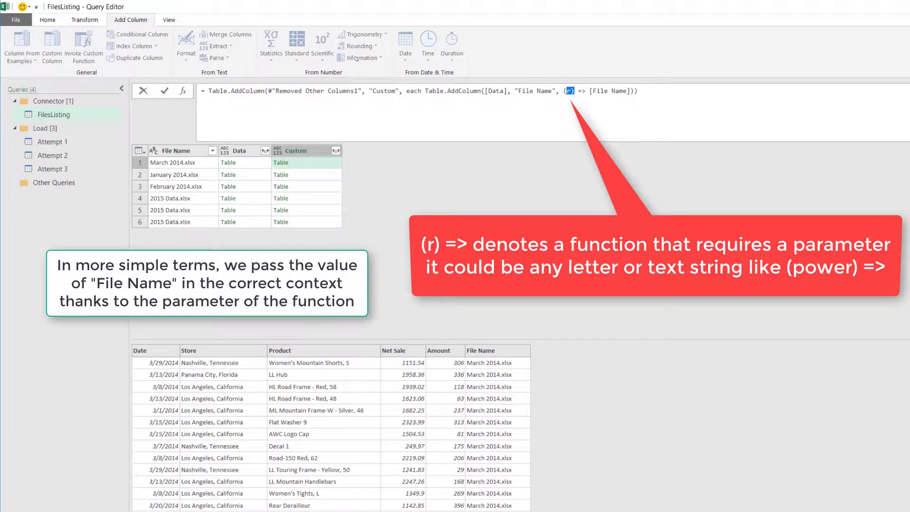
{"action": "key", "text": "Right"}
{"action": "left_click_drag", "start_coordinate": [587, 91], "coordinate": [638, 90]}
{"action": "left_click", "coordinate": [608, 91]}
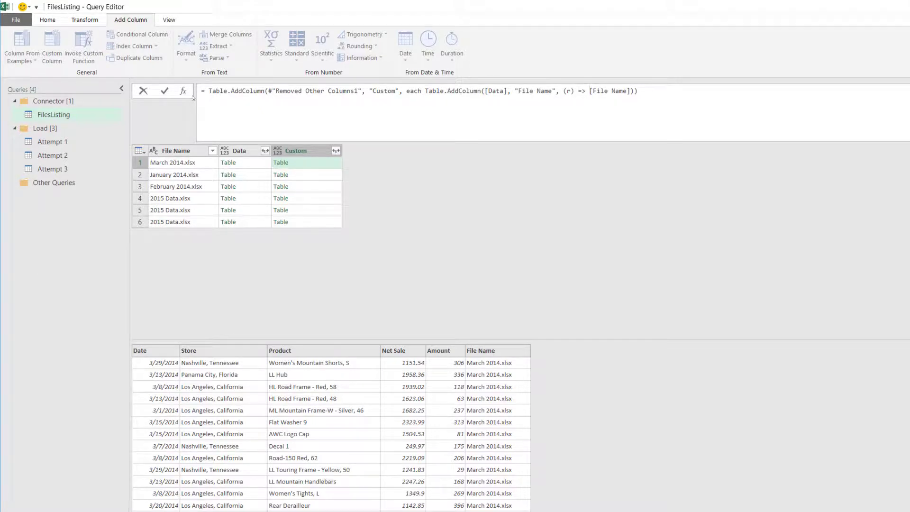
{"action": "key", "text": "Return"}
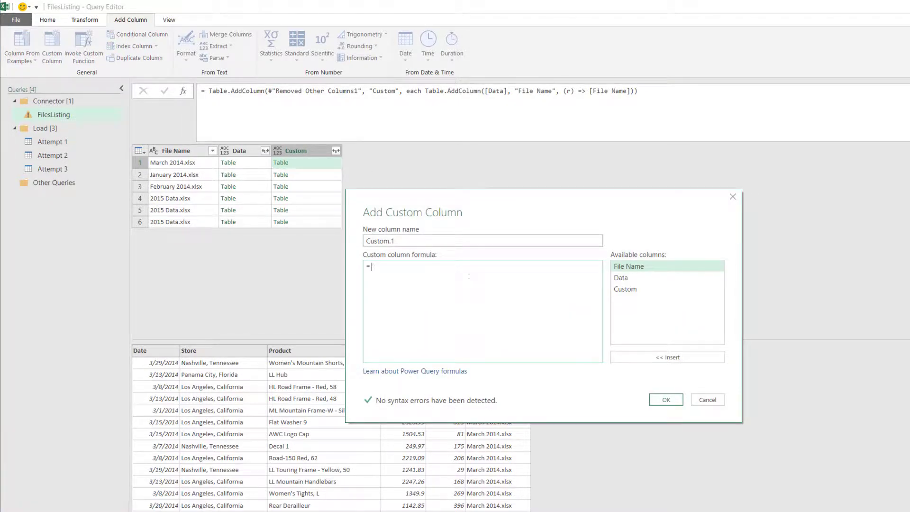
Add a custom column named Custom.1 with the formula "Power BI" as a quoted text value
{"action": "type", "text": "Power BI"}
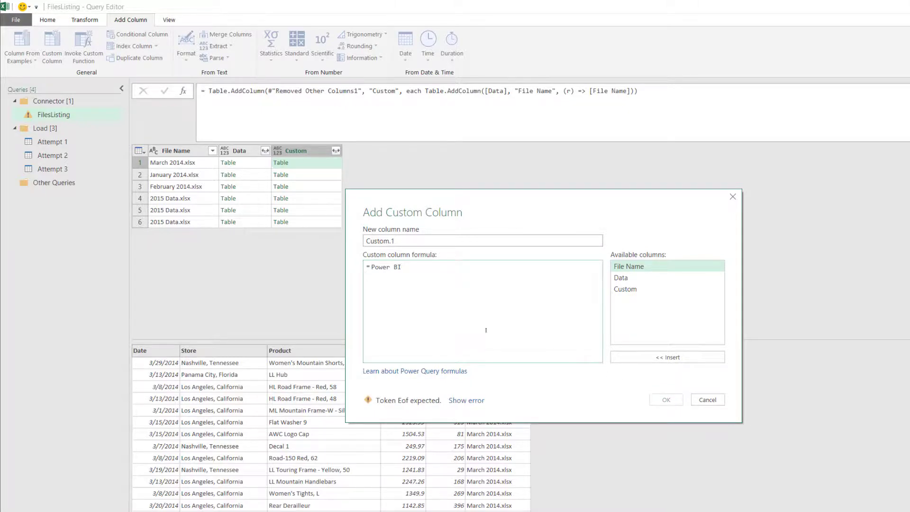
{"action": "type", "text": "\""}
{"action": "key", "text": "Left"}
{"action": "key", "text": "Left"}
{"action": "type", "text": "\""}
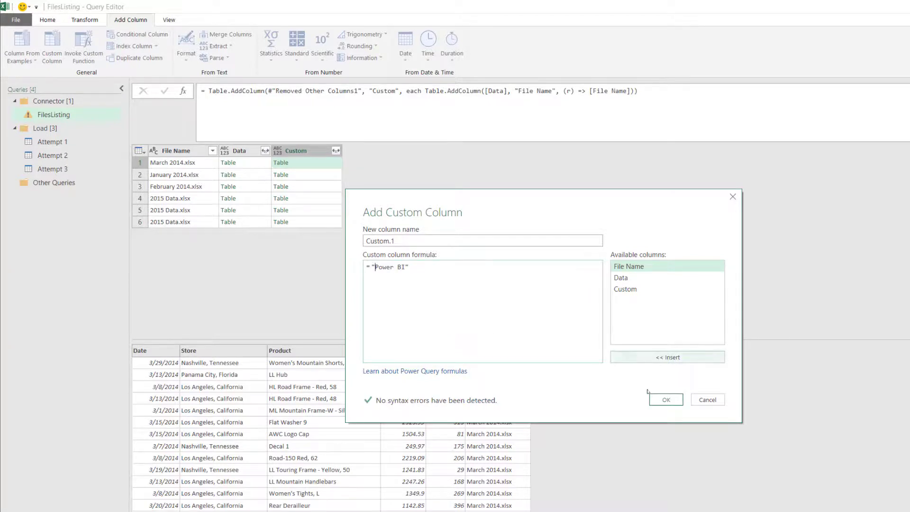
{"action": "key", "text": "Return"}
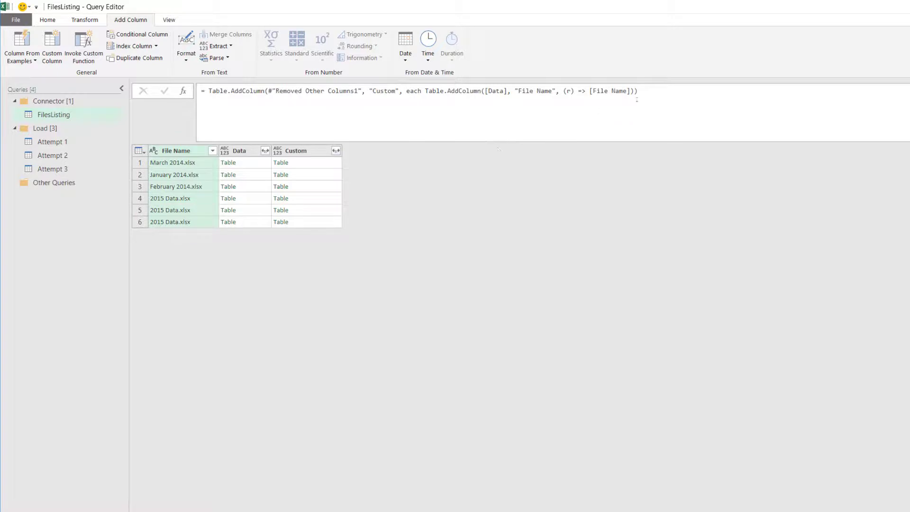
Copy the inner Table.AddColumn expression from the Custom column's step and paste it as the formula of a new custom column, Custom.2
{"action": "left_click_drag", "start_coordinate": [653, 90], "coordinate": [425, 99]}
{"action": "key", "text": "ctrl+c"}
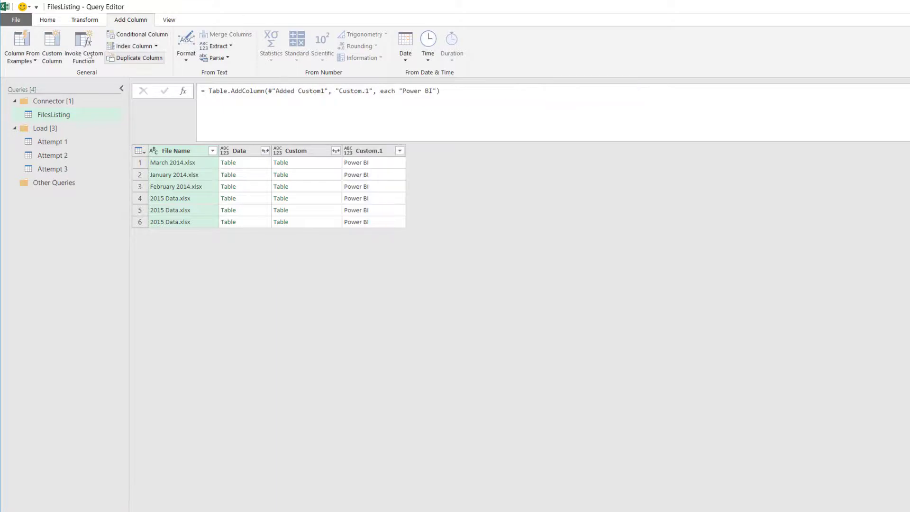
{"action": "left_click", "coordinate": [52, 45]}
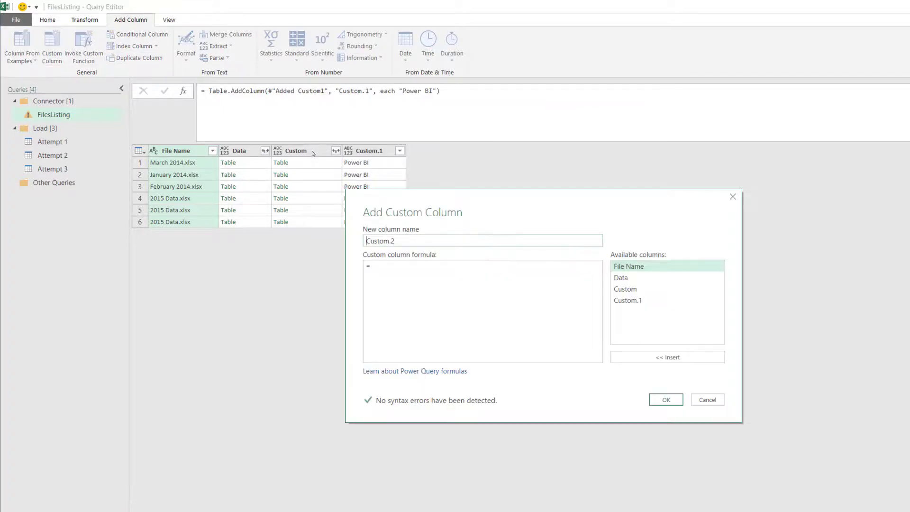
{"action": "left_click", "coordinate": [638, 290]}
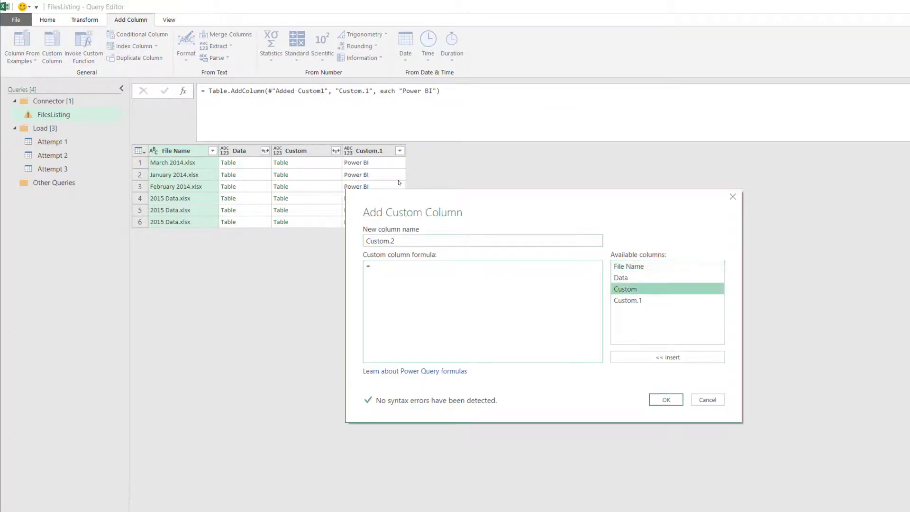
{"action": "key", "text": "ctrl+v"}
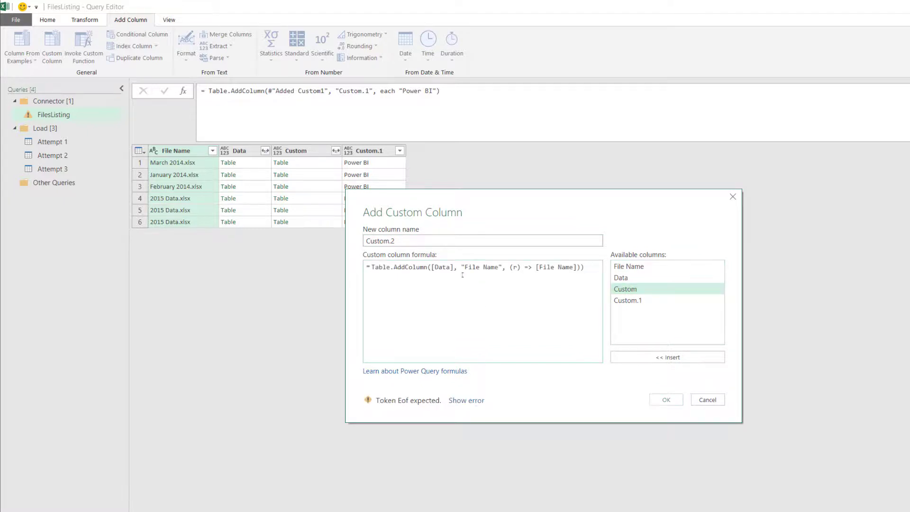
Replace [Data] with [Custom] as the table argument in the pasted Table.AddColumn formula
{"action": "key", "text": "Left"}
{"action": "key", "text": "Left"}
{"action": "key", "text": "Left"}
{"action": "key", "text": "Left"}
{"action": "key", "text": "Left"}
{"action": "key", "text": "Left"}
{"action": "key", "text": "Left"}
{"action": "key", "text": "Left"}
{"action": "key", "text": "Left"}
{"action": "key", "text": "Left"}
{"action": "key", "text": "Left"}
{"action": "key", "text": "Left"}
{"action": "key", "text": "Left"}
{"action": "key", "text": "Left"}
{"action": "key", "text": "Left"}
{"action": "key", "text": "Left"}
{"action": "key", "text": "Left"}
{"action": "key", "text": "Left"}
{"action": "key", "text": "Left"}
{"action": "key", "text": "Left"}
{"action": "key", "text": "shift+Left"}
{"action": "key", "text": "shift+Left"}
{"action": "key", "text": "shift+Left"}
{"action": "key", "text": "shift+Left"}
{"action": "key", "text": "shift+Left"}
{"action": "key", "text": "shift+Left"}
{"action": "key", "text": "BackSpace"}
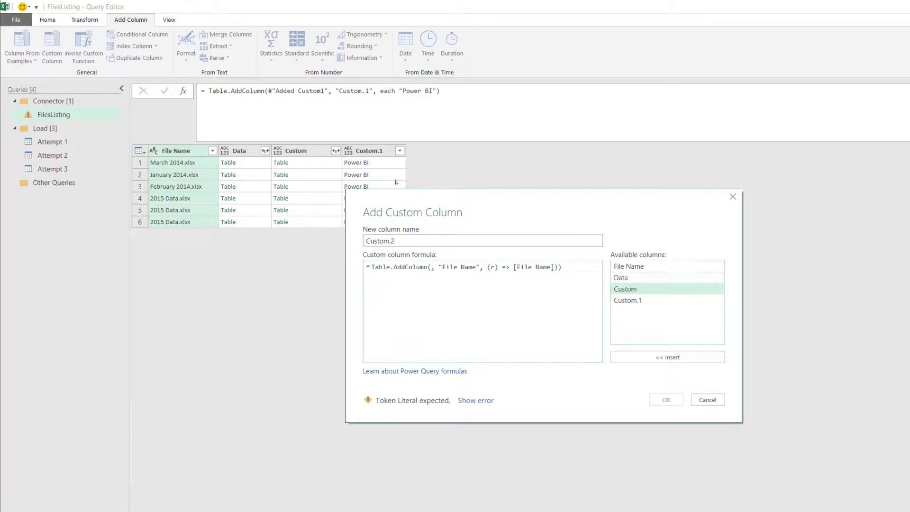
{"action": "double_click", "coordinate": [626, 289]}
Change the new column name inside the Custom.2 formula to "My Power BI"
{"action": "double_click", "coordinate": [498, 267]}
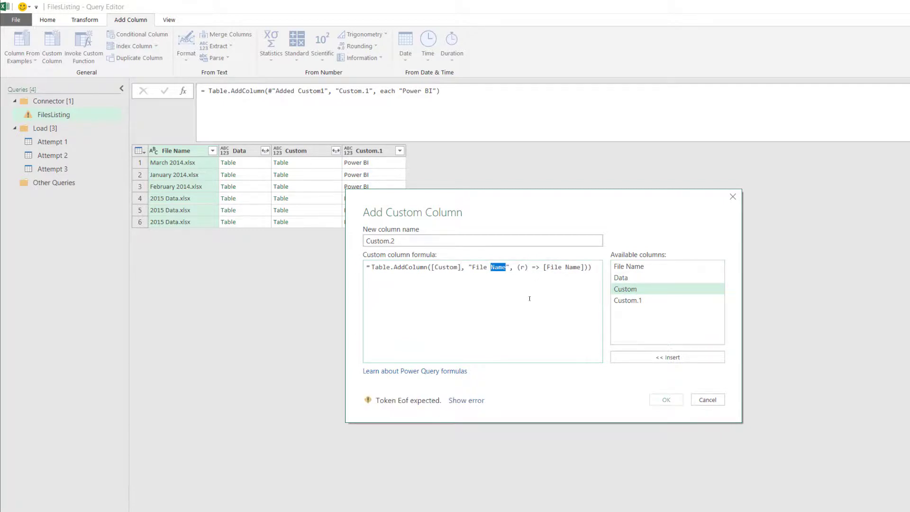
{"action": "key", "text": "BackSpace"}
{"action": "key", "text": "BackSpace"}
{"action": "key", "text": "BackSpace"}
{"action": "key", "text": "BackSpace"}
{"action": "key", "text": "BackSpace"}
{"action": "key", "text": "BackSpace"}
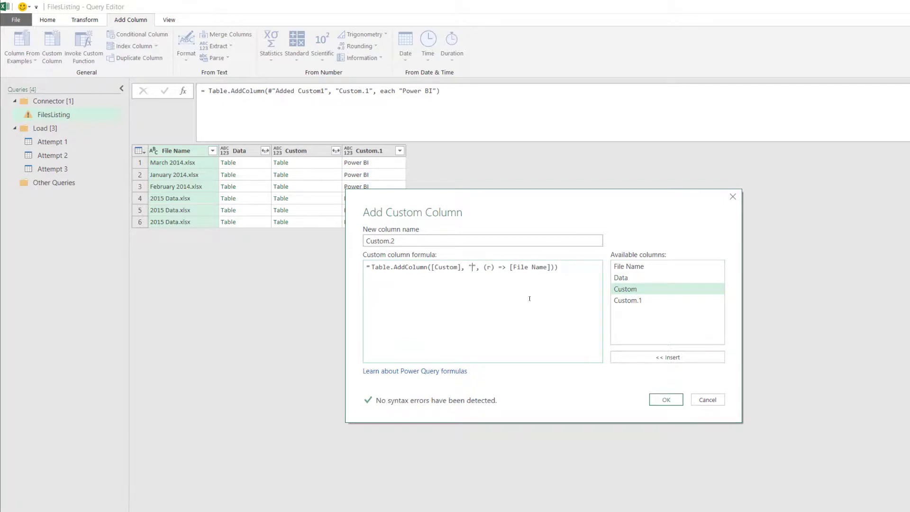
{"action": "type", "text": "mY pOWE"}
{"action": "key", "text": "BackSpace"}
{"action": "key", "text": "BackSpace"}
{"action": "key", "text": "BackSpace"}
{"action": "key", "text": "BackSpace"}
{"action": "key", "text": "BackSpace"}
{"action": "key", "text": "BackSpace"}
{"action": "key", "text": "BackSpace"}
{"action": "type", "text": "My Power BI"}
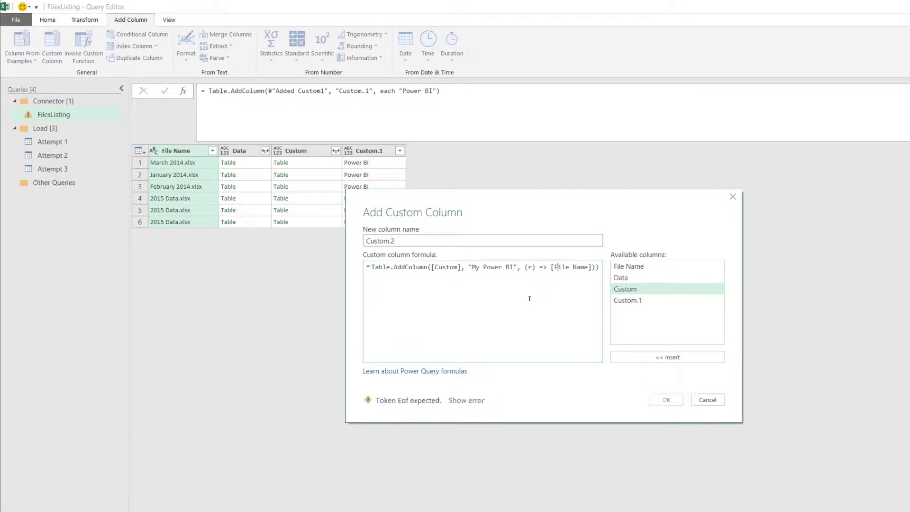
Replace [File Name] with [Custom.1] as the output of the (r) => function
{"action": "key", "text": "ctrl+shift+Right"}
{"action": "key", "text": "ctrl+shift+Right"}
{"action": "type", "text": "cUSTOM"}
{"action": "key", "text": "BackSpace"}
{"action": "key", "text": "BackSpace"}
{"action": "key", "text": "BackSpace"}
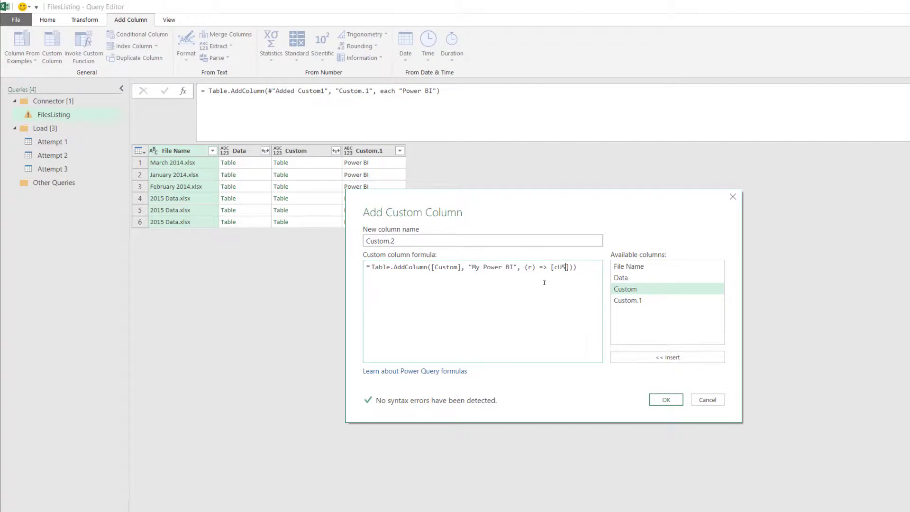
{"action": "key", "text": "BackSpace"}
{"action": "key", "text": "BackSpace"}
{"action": "key", "text": "BackSpace"}
{"action": "type", "text": "Custom.1"}
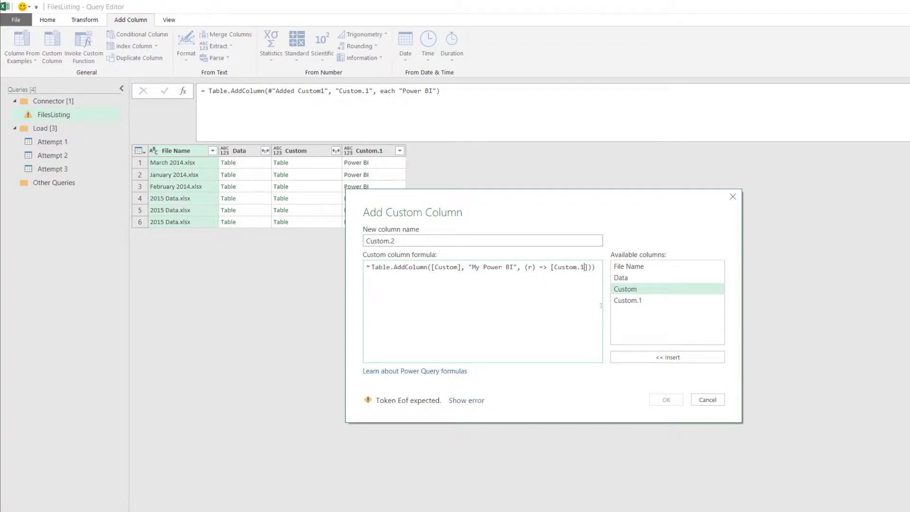
Remove the extra closing parenthesis, create the Custom.2 column, and preview its table for February 2014.xlsx
{"action": "key", "text": "Left"}
{"action": "key", "text": "Left"}
{"action": "key", "text": "Left"}
{"action": "key", "text": "Left"}
{"action": "key", "text": "Left"}
{"action": "key", "text": "Left"}
{"action": "key", "text": "Left"}
{"action": "key", "text": "Left"}
{"action": "key", "text": "Left"}
{"action": "key", "text": "Left"}
{"action": "key", "text": "Left"}
{"action": "key", "text": "Left"}
{"action": "key", "text": "Left"}
{"action": "key", "text": "Left"}
{"action": "key", "text": "Left"}
{"action": "left_click", "coordinate": [666, 400]}
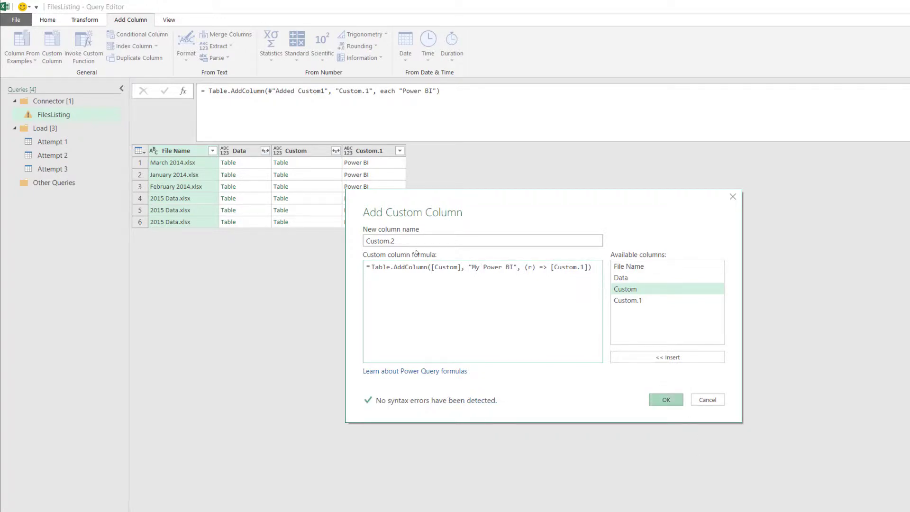
{"action": "left_click", "coordinate": [432, 186]}
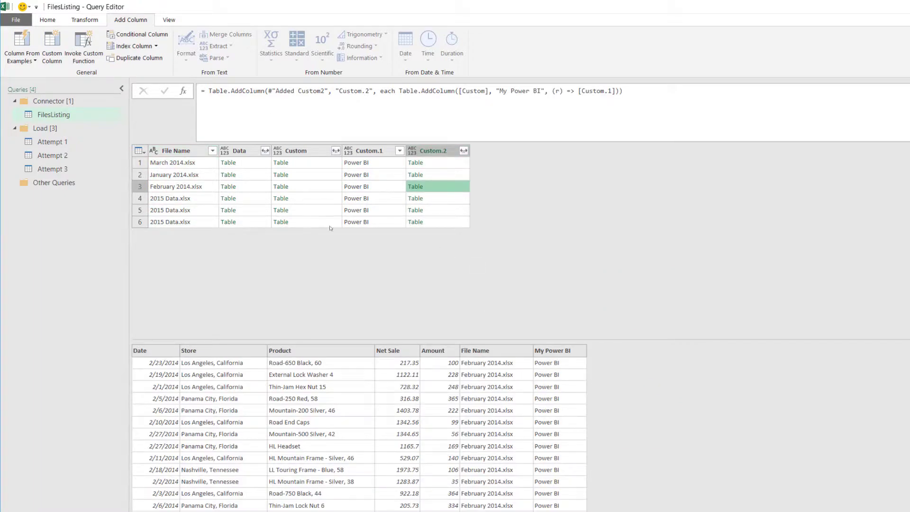
Remove all columns except Custom.2 and drill down into that column to get a list of tables
{"action": "right_click", "coordinate": [433, 151]}
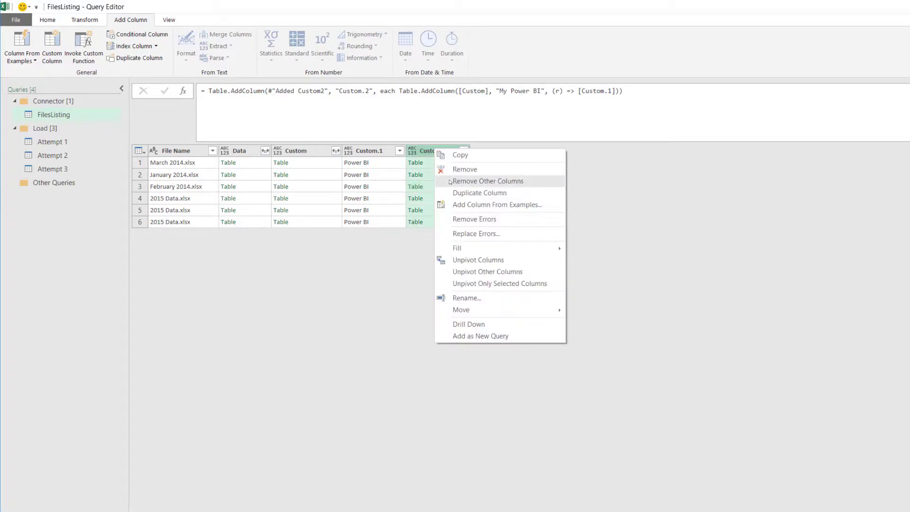
{"action": "left_click", "coordinate": [488, 180]}
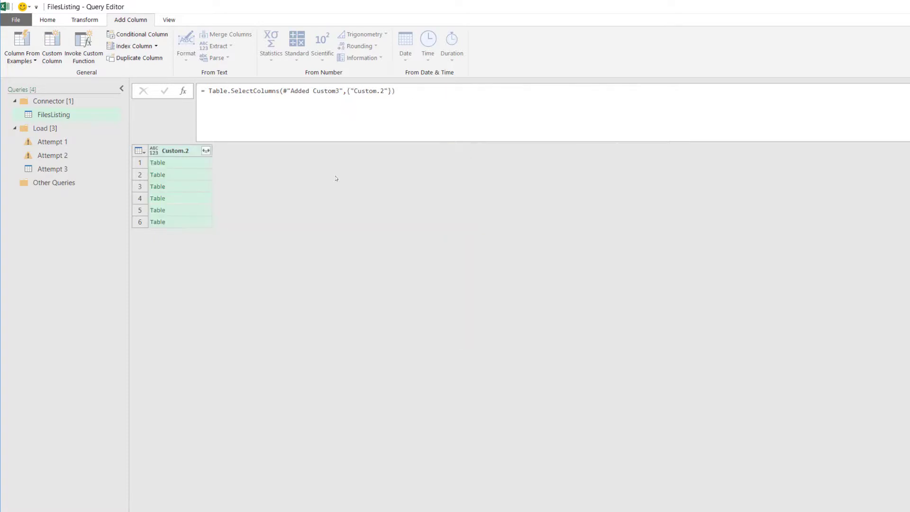
{"action": "right_click", "coordinate": [192, 155]}
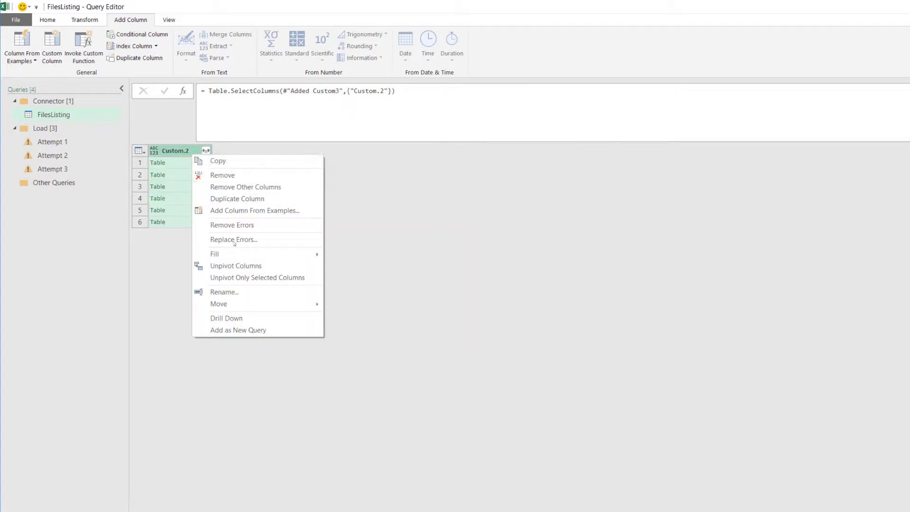
{"action": "left_click", "coordinate": [226, 318]}
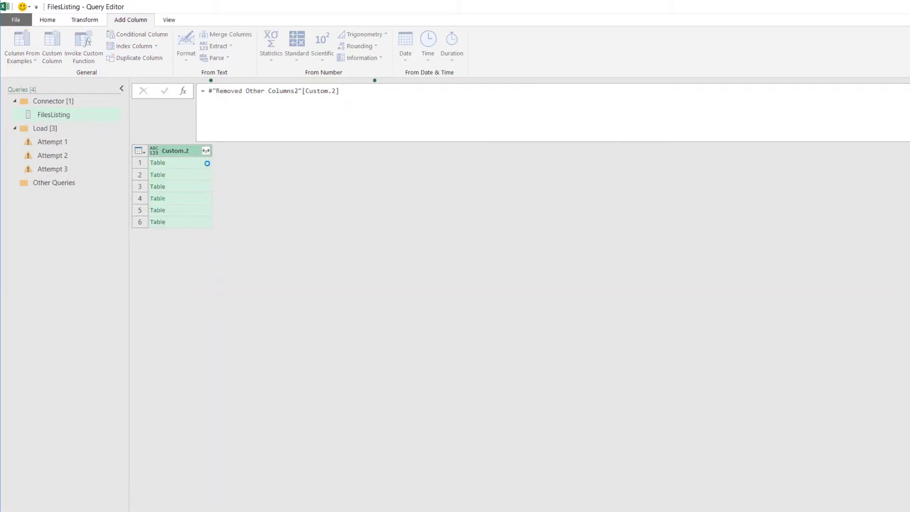
Wrap the #"Removed Other Columns2"[Custom.2] list in Table.Combine( ) to merge all nested tables into one
{"action": "left_click", "coordinate": [210, 92]}
{"action": "type", "text": "Table.C"}
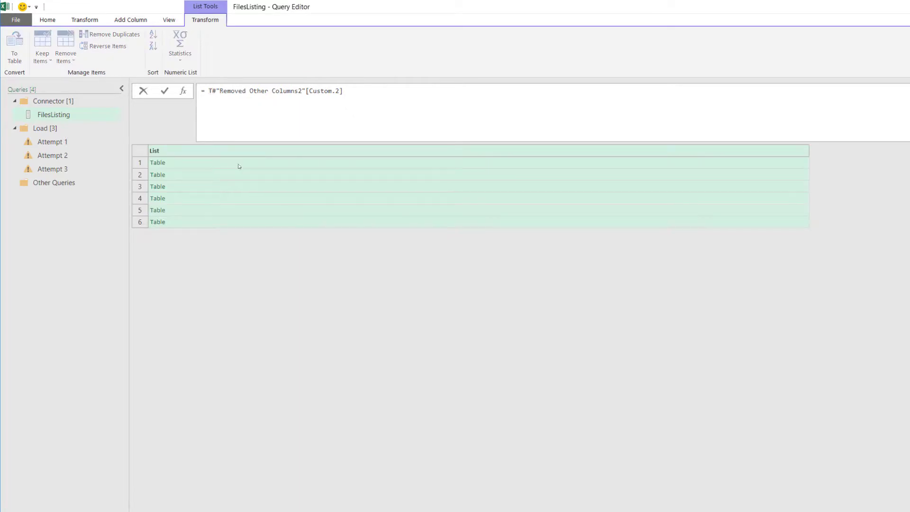
{"action": "type", "text": "ombine( "}
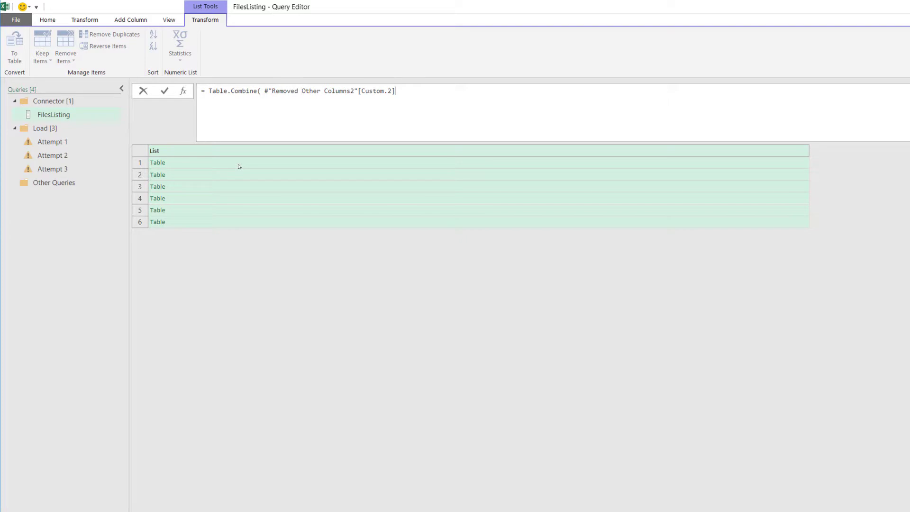
{"action": "type", "text": ")"}
{"action": "key", "text": "Return"}
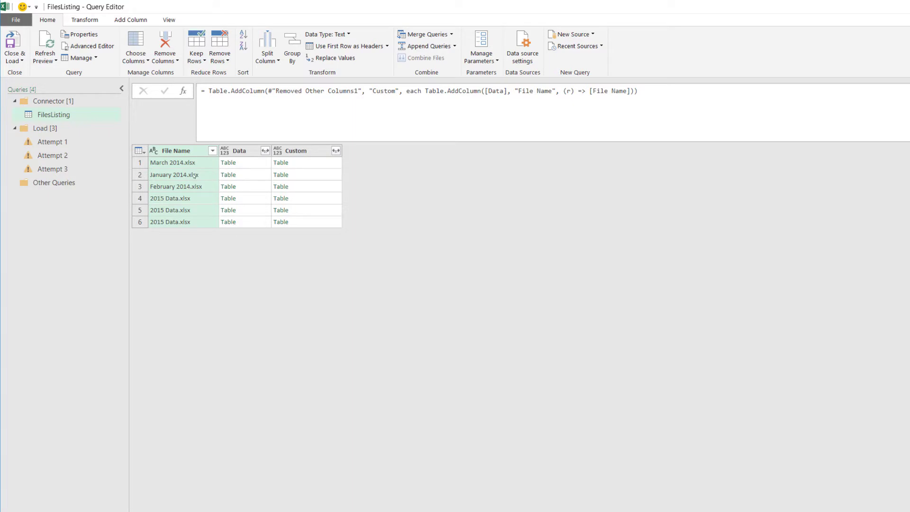
Preview the original nested Data tables for March, February and January 2014 and the March file name
{"action": "left_click", "coordinate": [246, 162]}
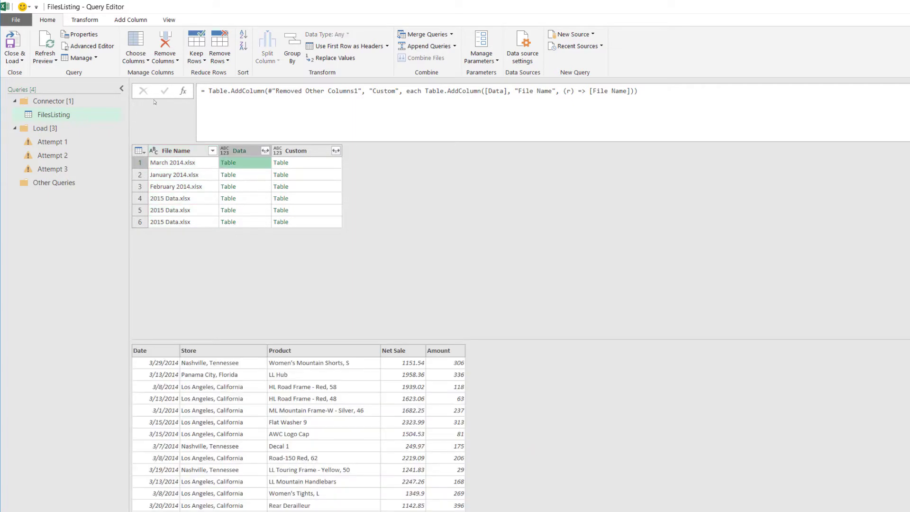
{"action": "left_click", "coordinate": [257, 186]}
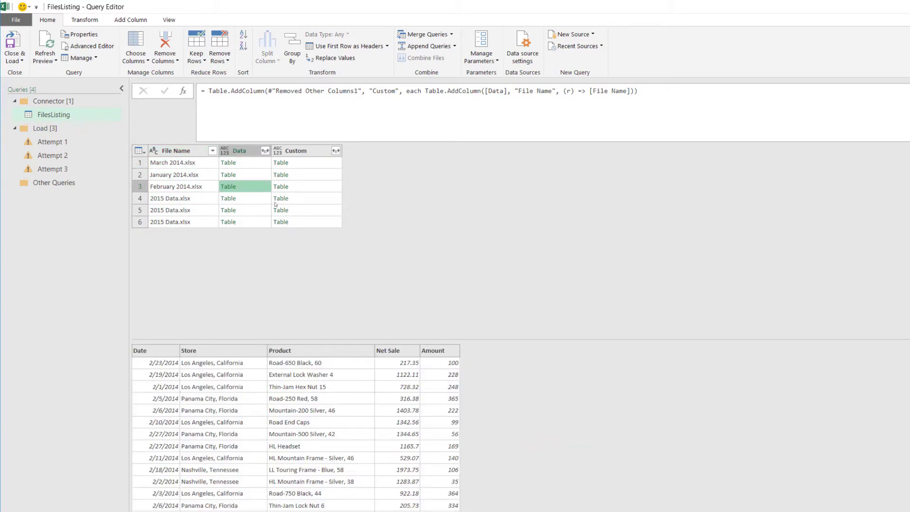
{"action": "left_click", "coordinate": [195, 168]}
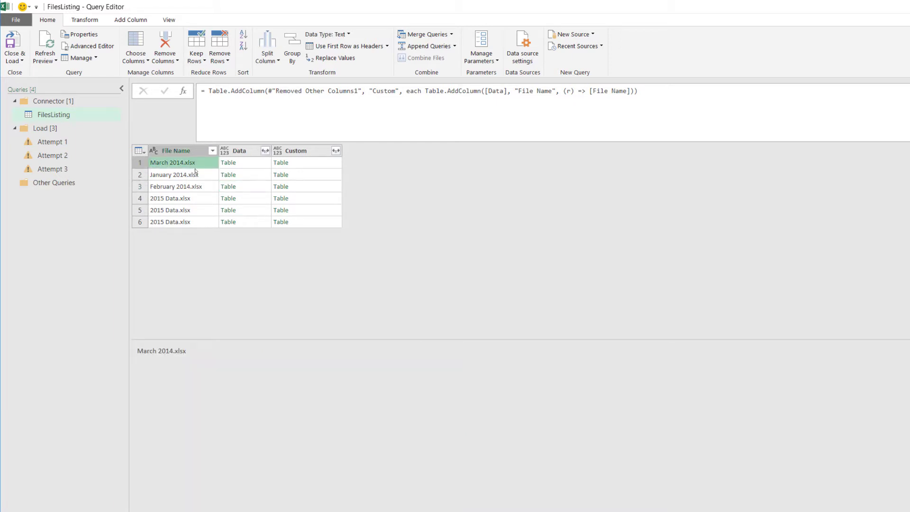
{"action": "left_click", "coordinate": [247, 175]}
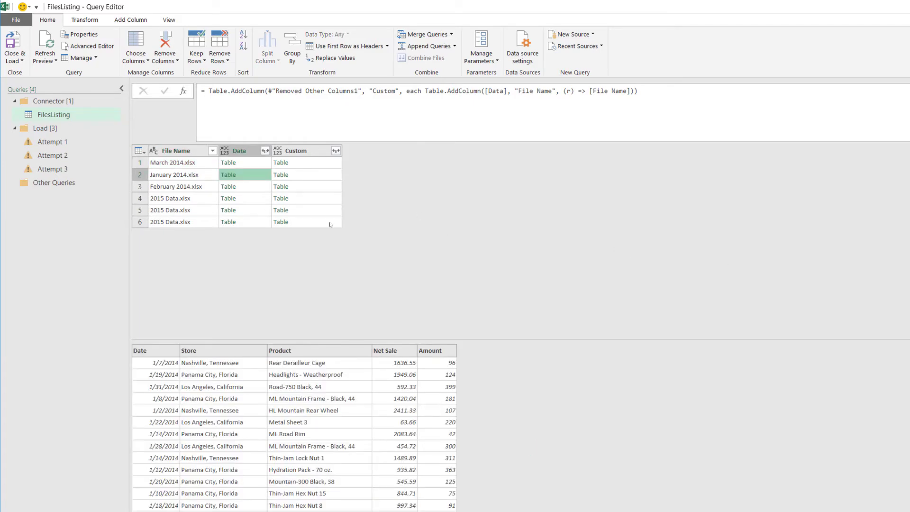